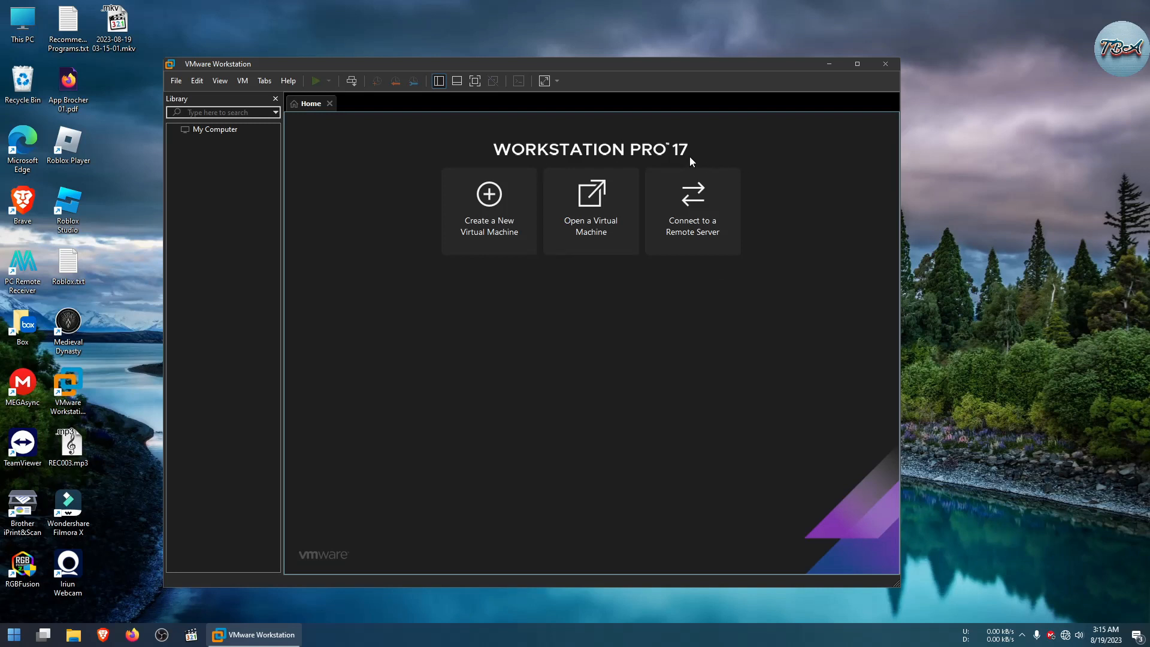
Step: Start the New Virtual Machine wizard using the Custom (advanced) configuration
click(491, 223)
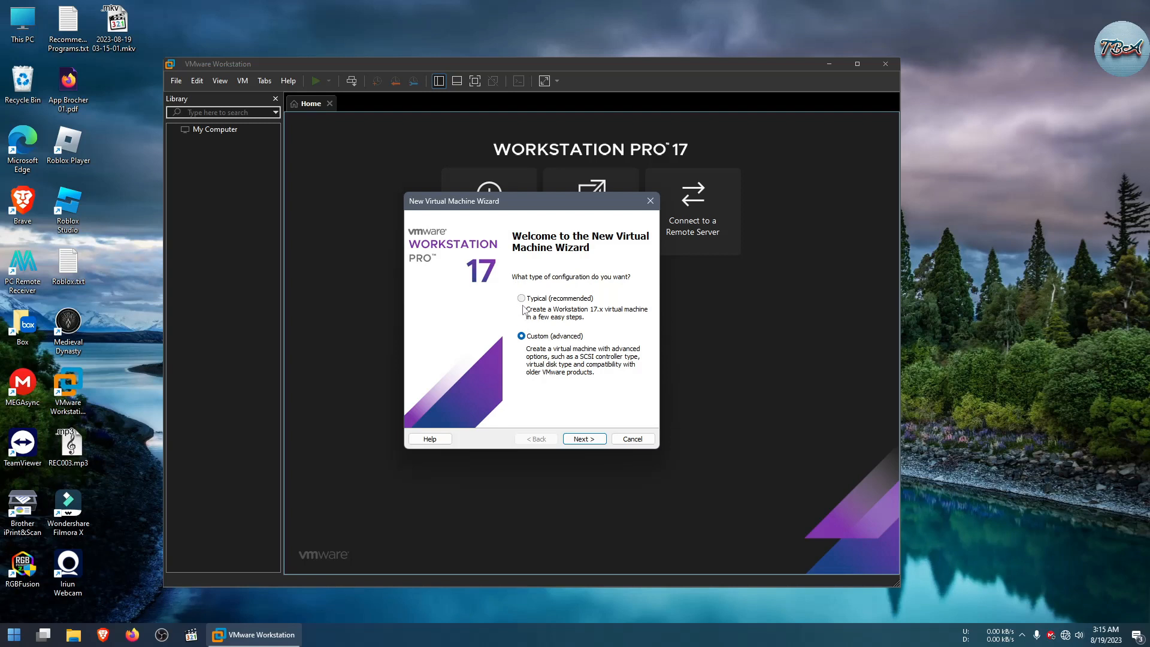
click(589, 440)
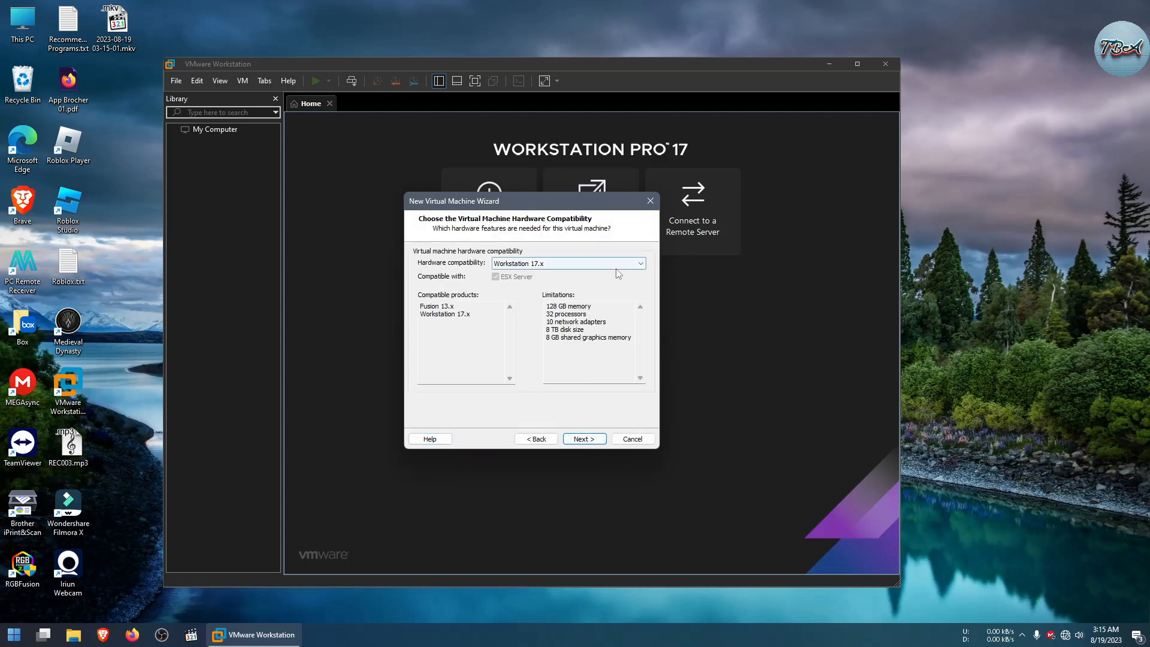
Step: Set hardware compatibility to Workstation 17.x and continue
click(566, 264)
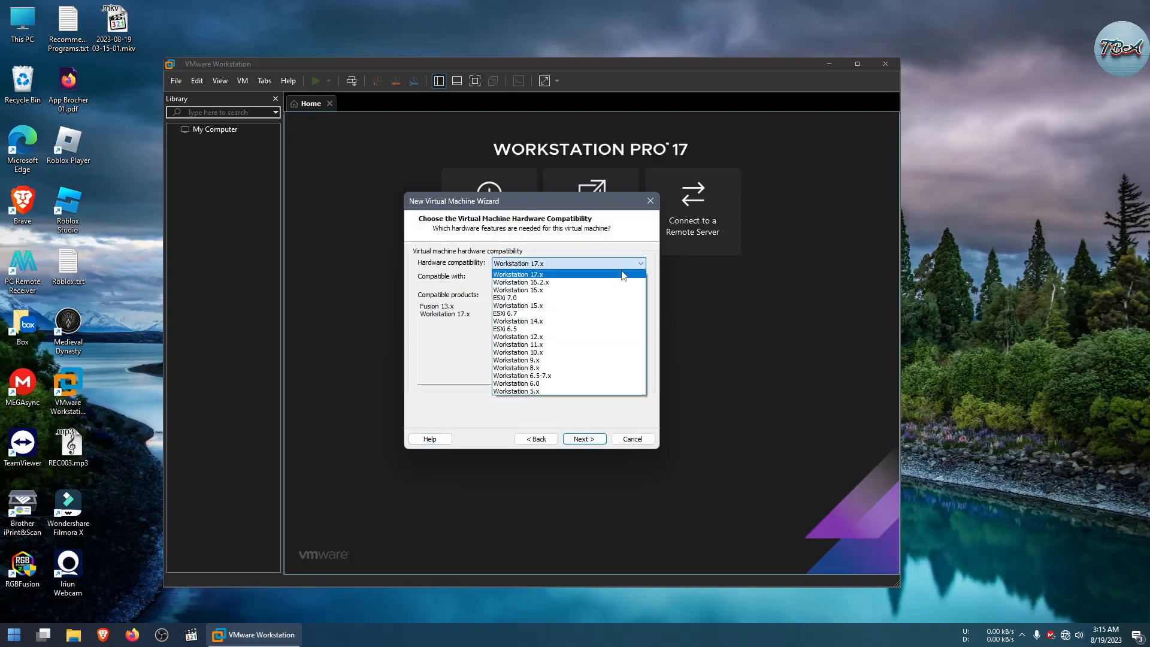
click(547, 274)
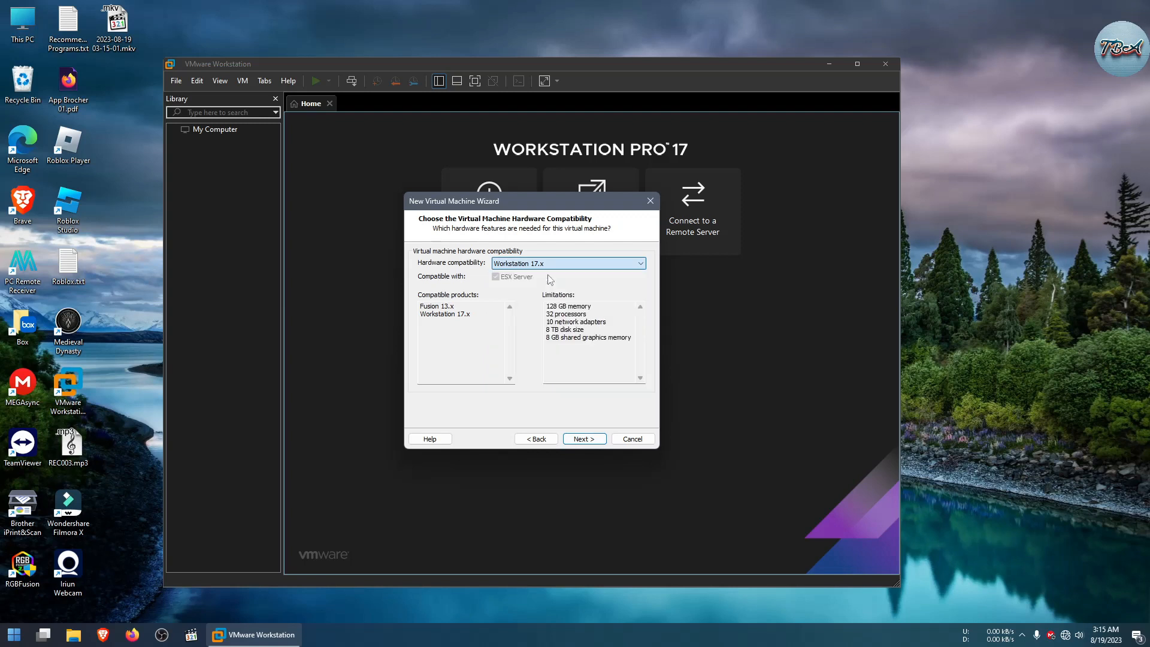
click(589, 440)
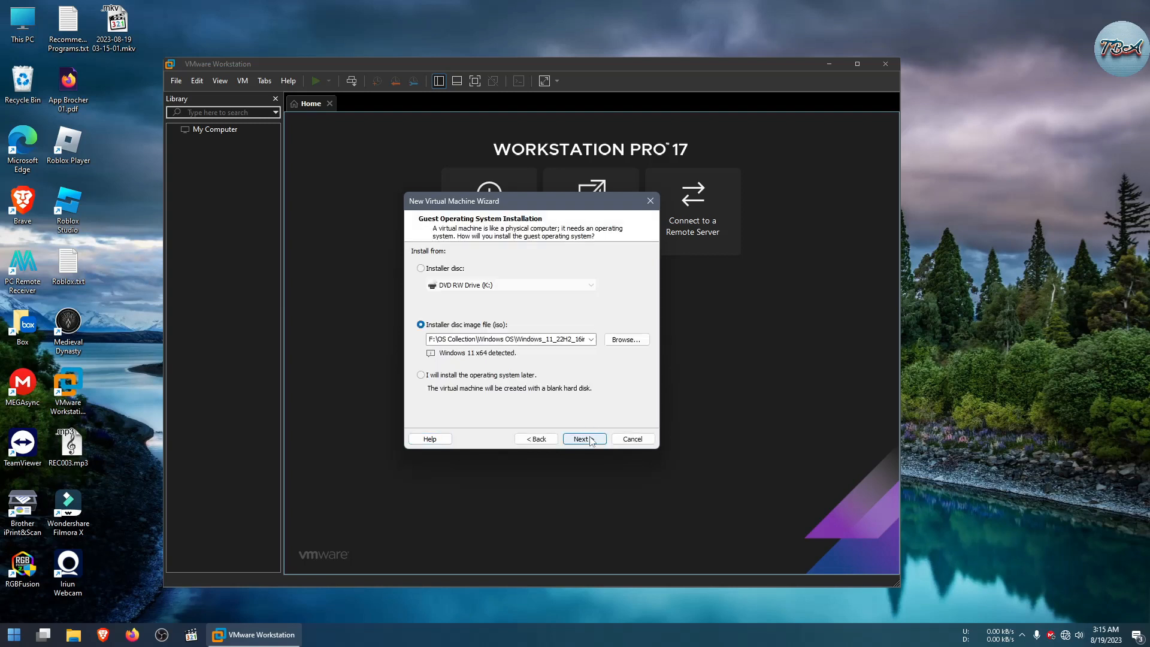
Step: Choose Windows 11 22H2.iso as the installer disc image file and continue
click(615, 341)
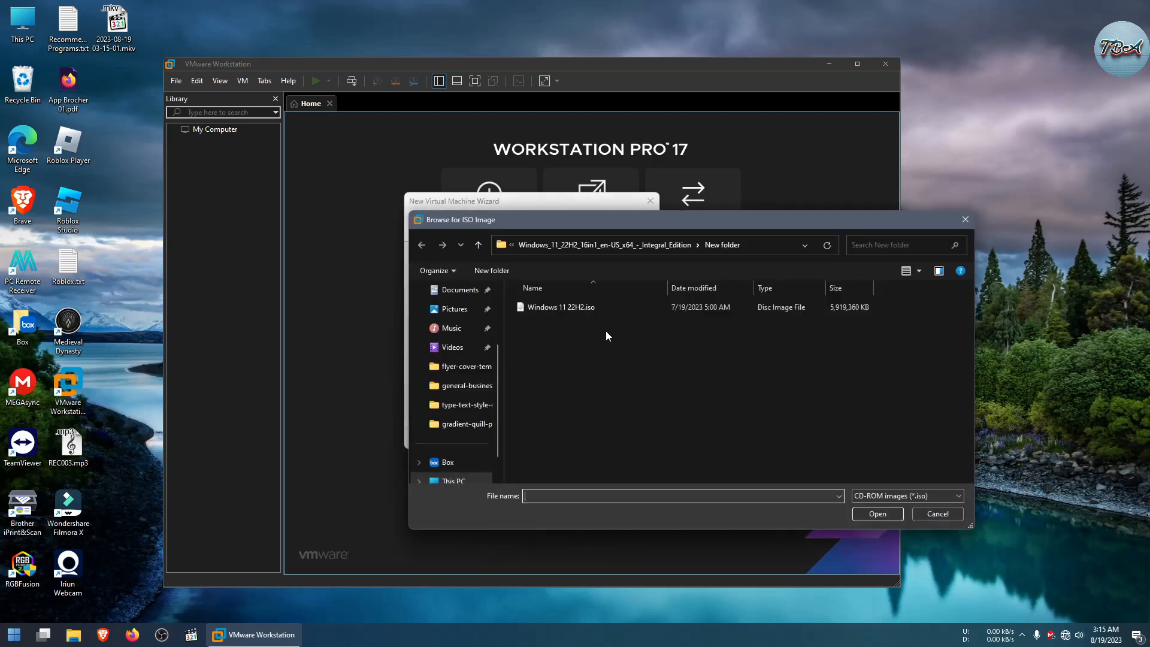
click(572, 303)
click(879, 514)
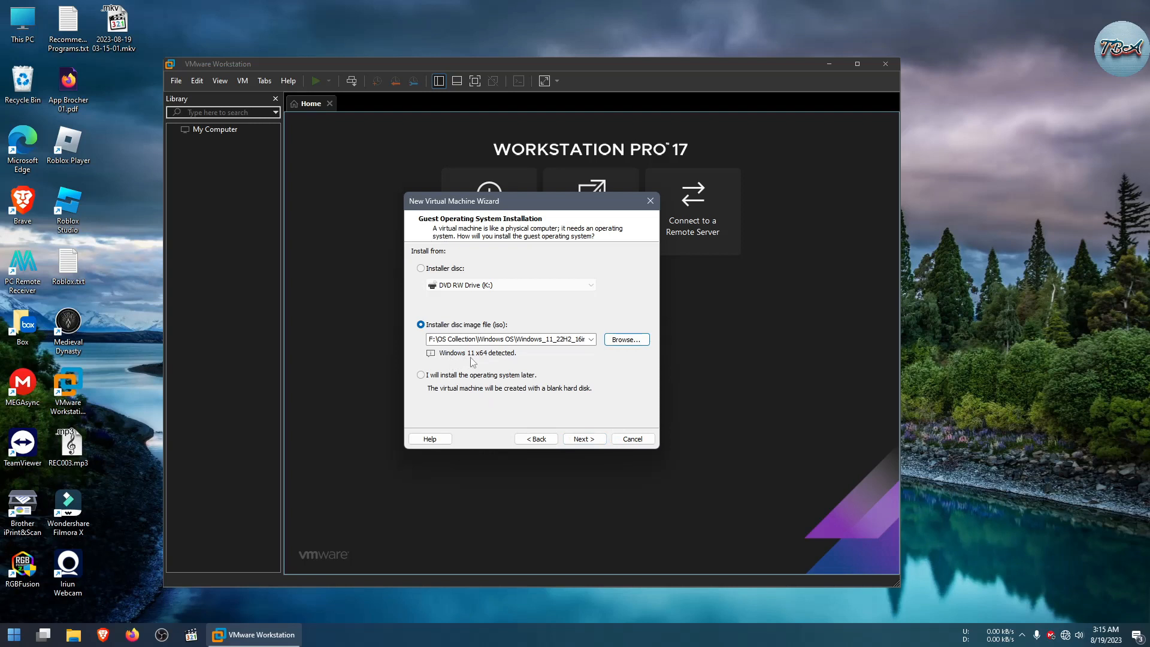
click(581, 439)
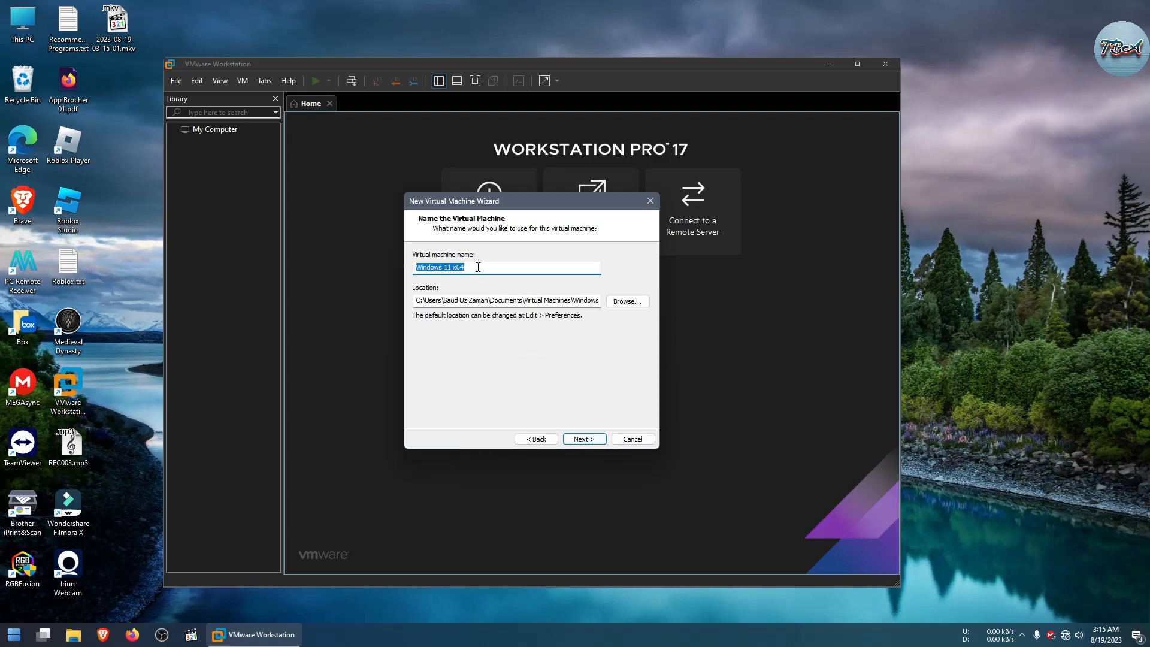
Step: Name the virtual machine Windows 11 Pro
drag(478, 267, 459, 266)
text(5)
text(ro)
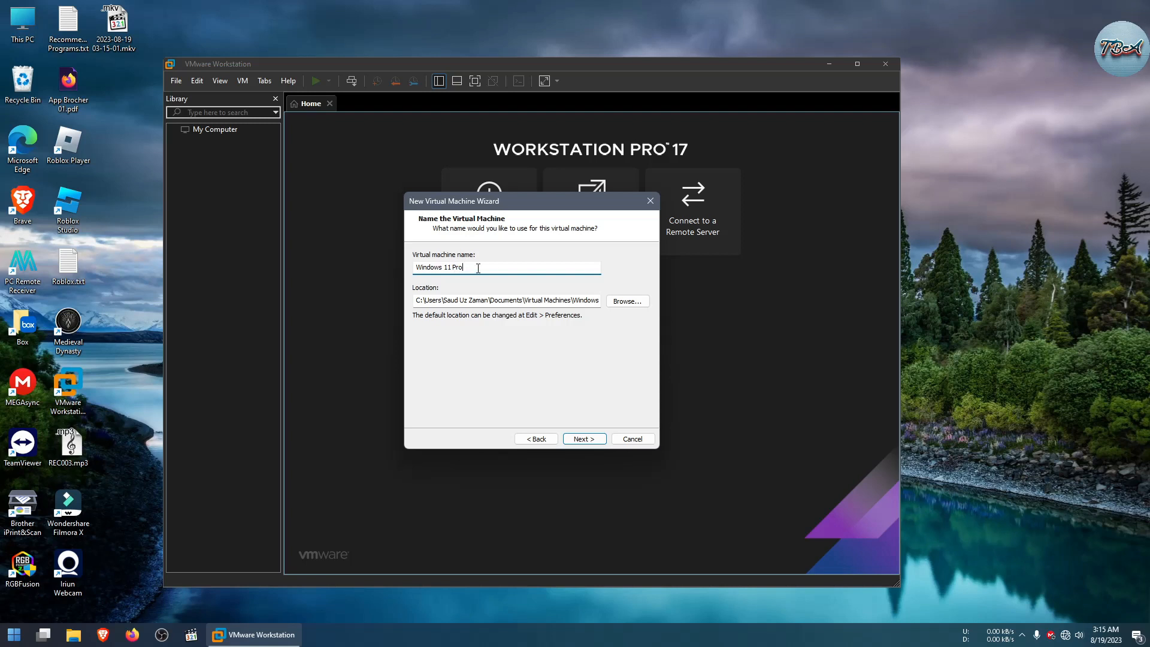
key(ctrl+a)
Step: Set the virtual machine location to C:\VMW TEST\Windows 11 Pro and continue
click(627, 301)
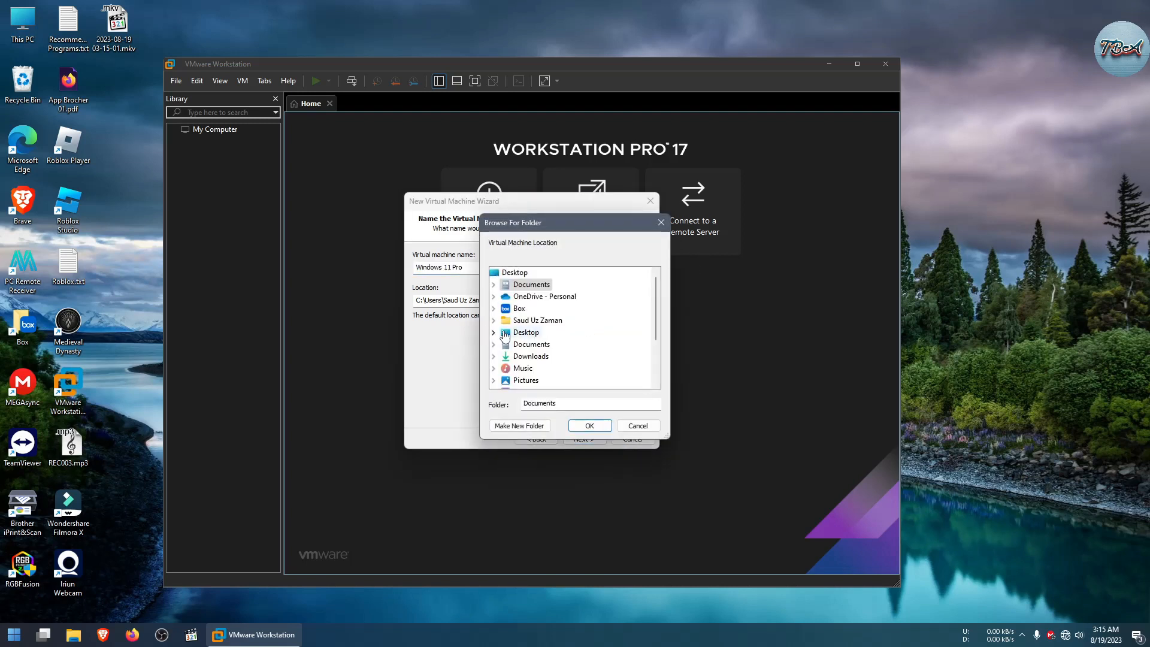
scroll(517, 340, down, 1)
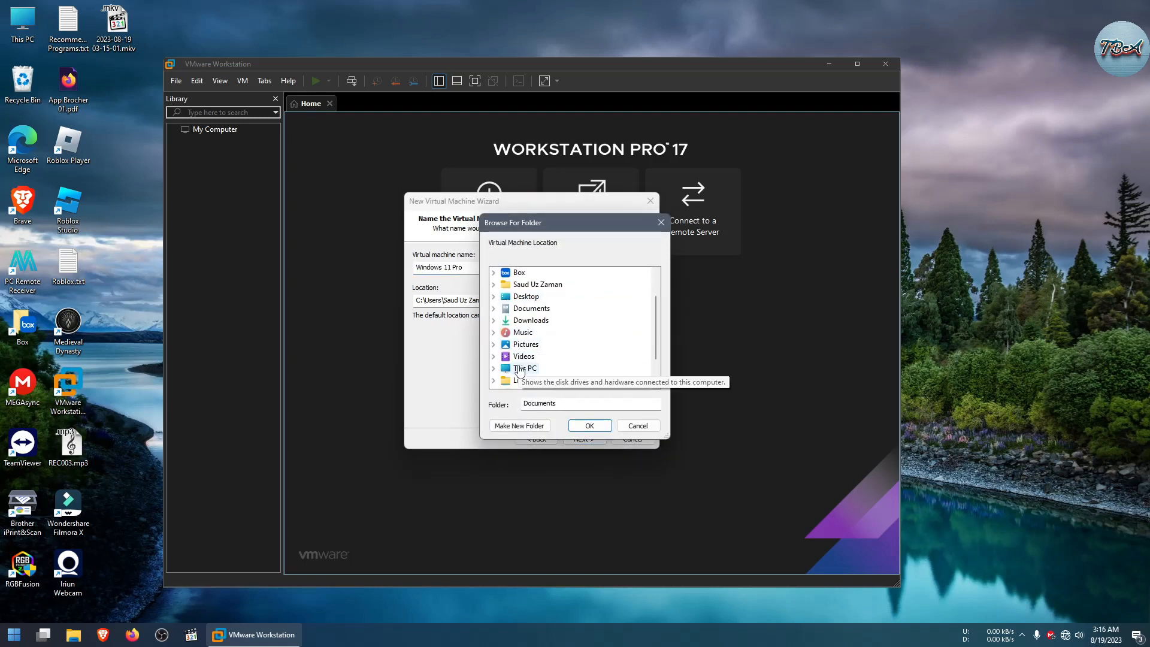
double_click(525, 379)
double_click(546, 320)
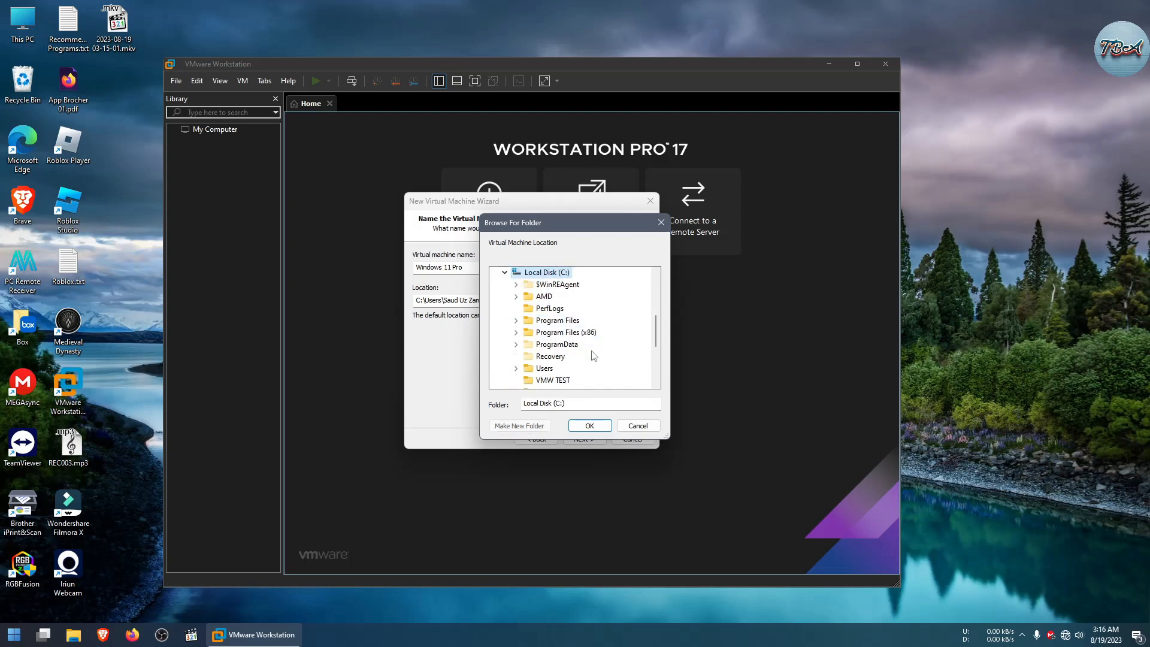
click(562, 381)
click(590, 426)
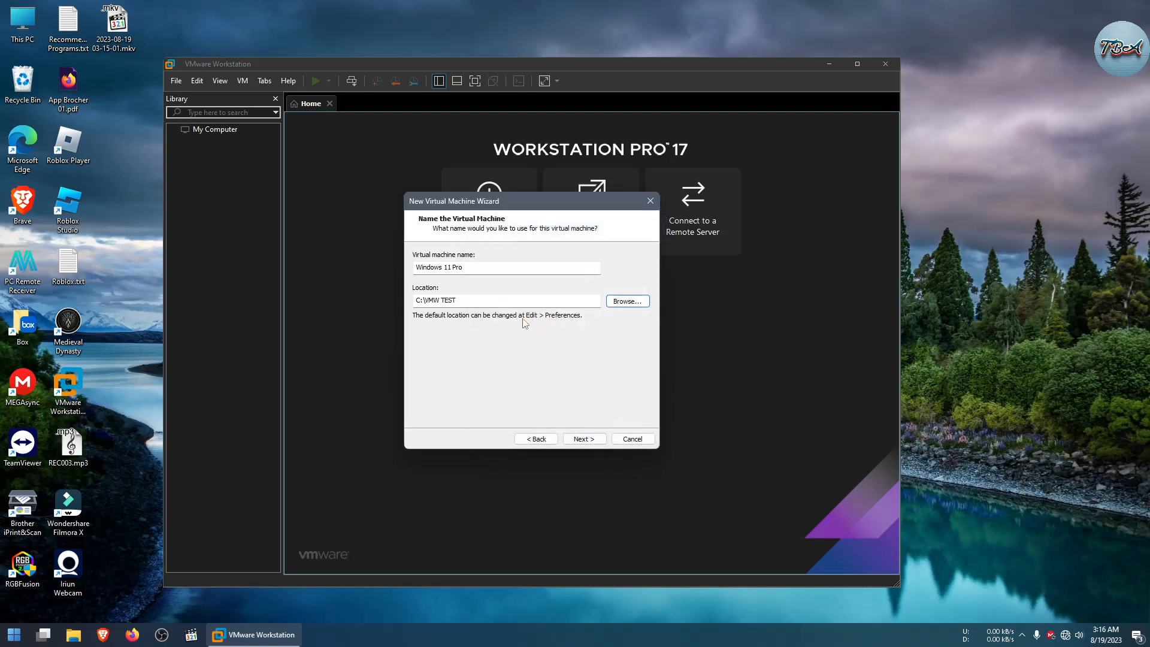
click(470, 301)
text(\Windows 11 Pro)
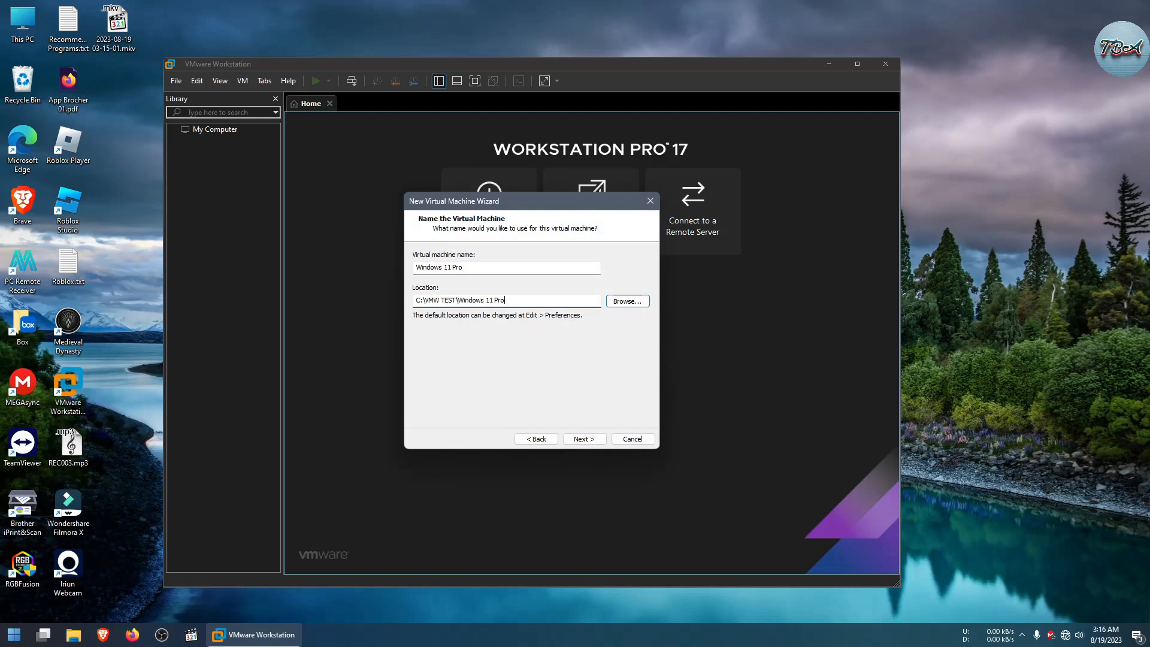
click(584, 439)
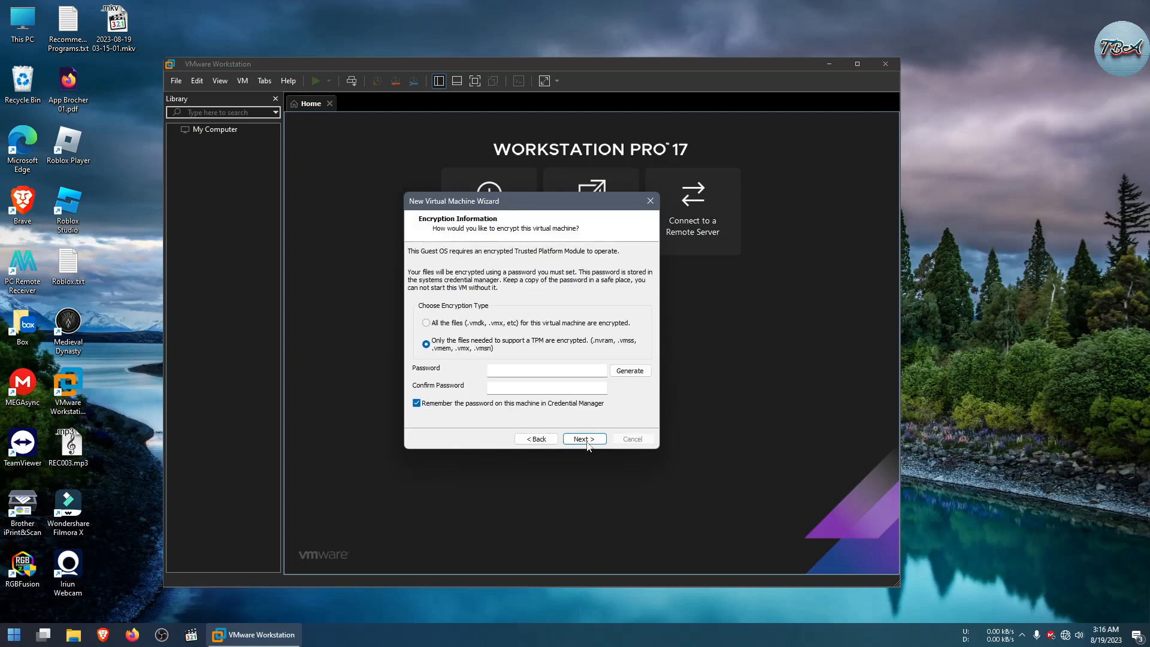
Step: Enter the encryption password, fill in the confirm password field, and continue
click(513, 370)
text(1••••••••)
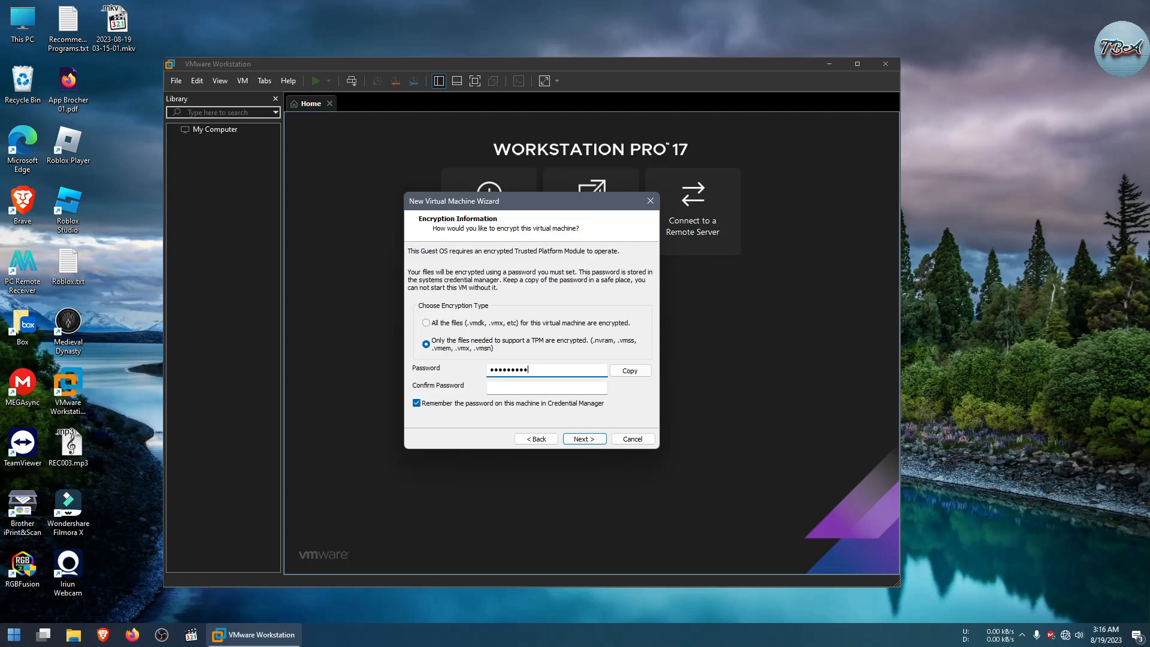
text(•)
click(564, 386)
key(ctrl+v)
click(584, 441)
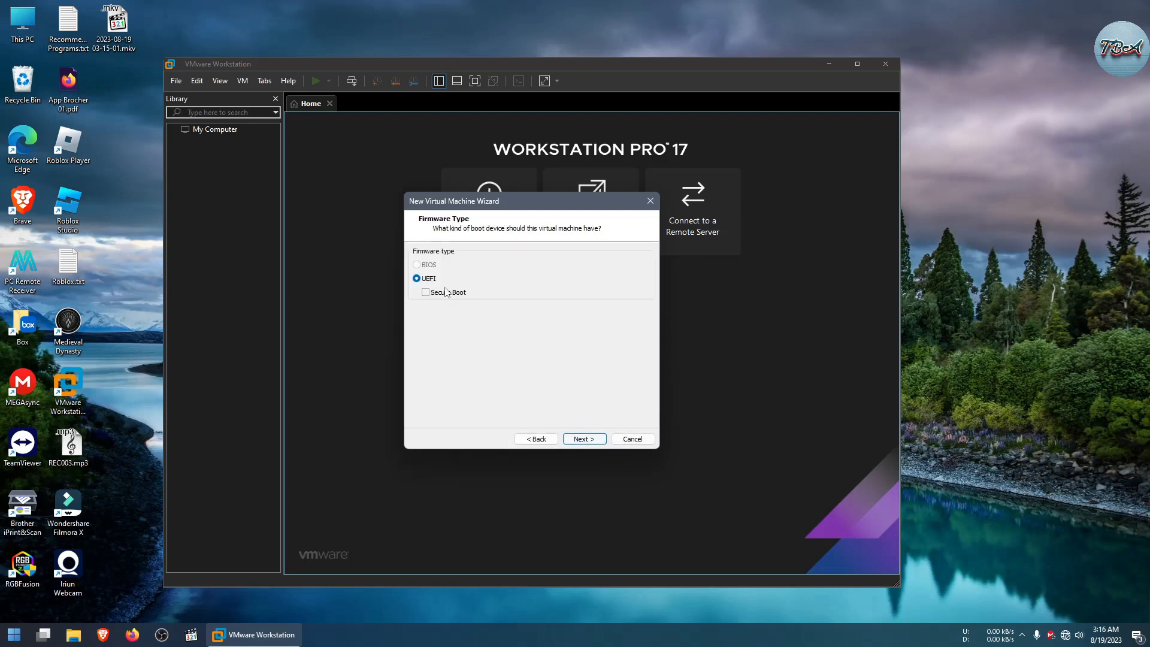
Step: Keep UEFI firmware and the default processor configuration
click(582, 440)
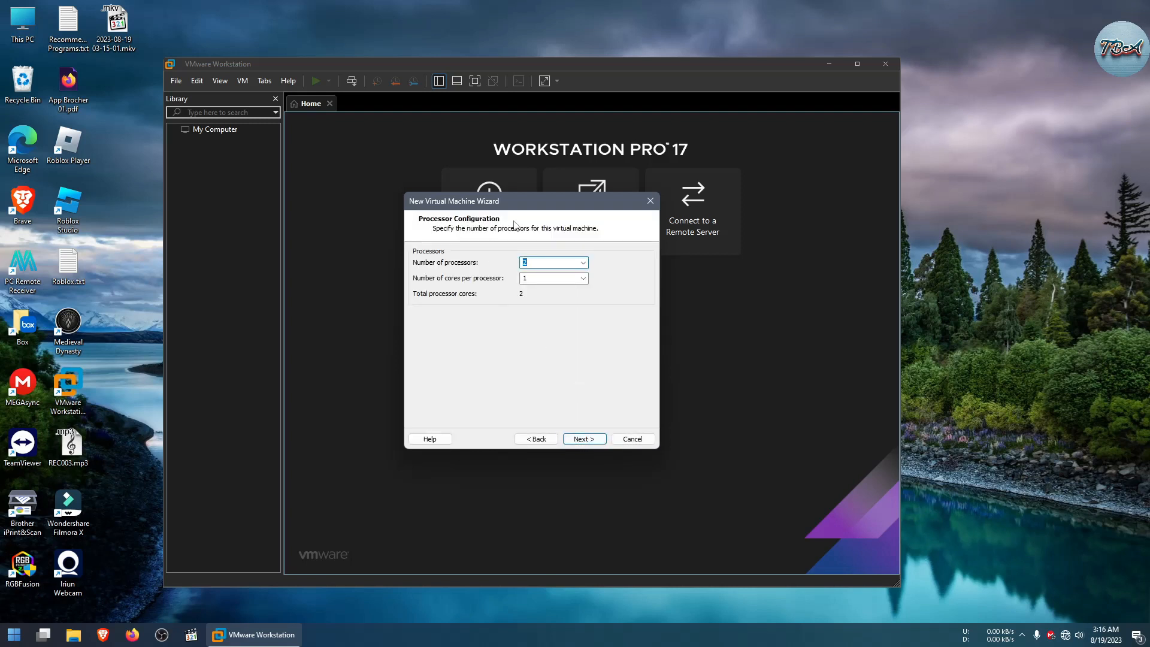
click(582, 441)
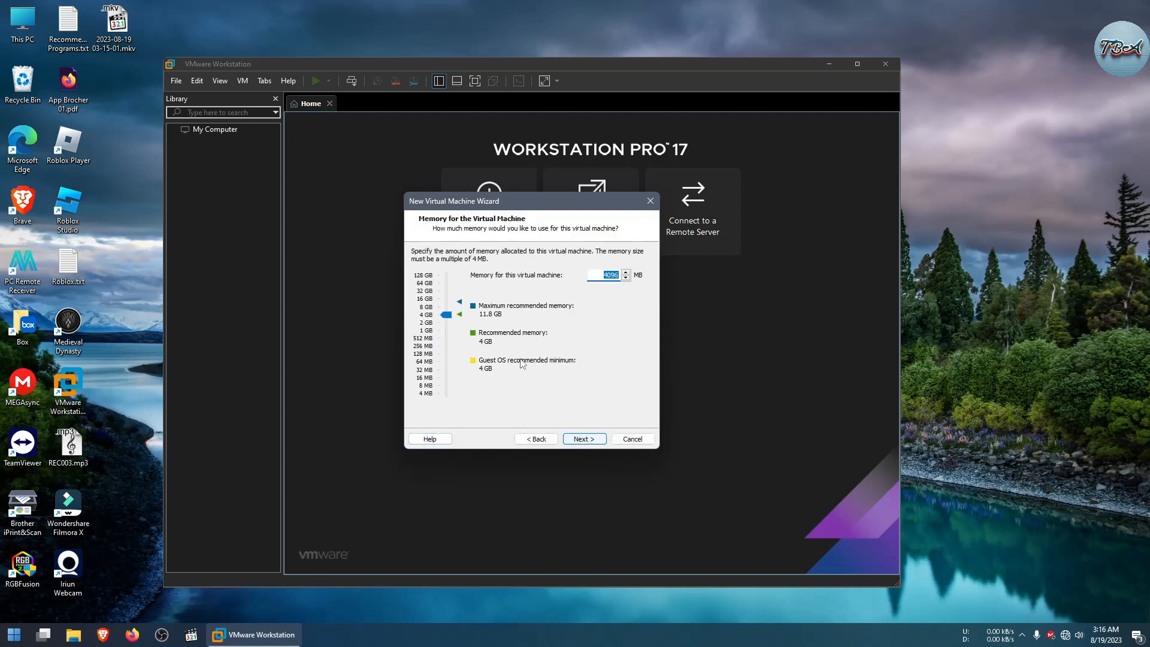
Step: Set the virtual machine's memory to 8 GB and continue
drag(444, 316, 448, 307)
click(585, 442)
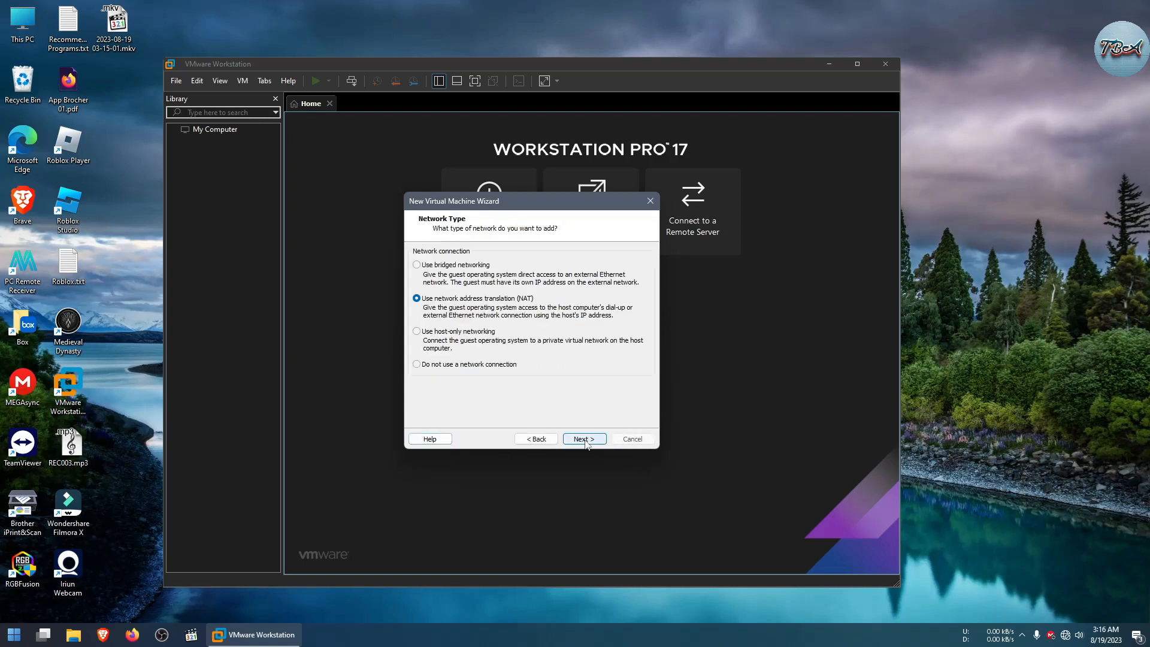
Step: Select network address translation (NAT) as the network type and continue
click(426, 267)
click(427, 302)
click(417, 266)
click(435, 302)
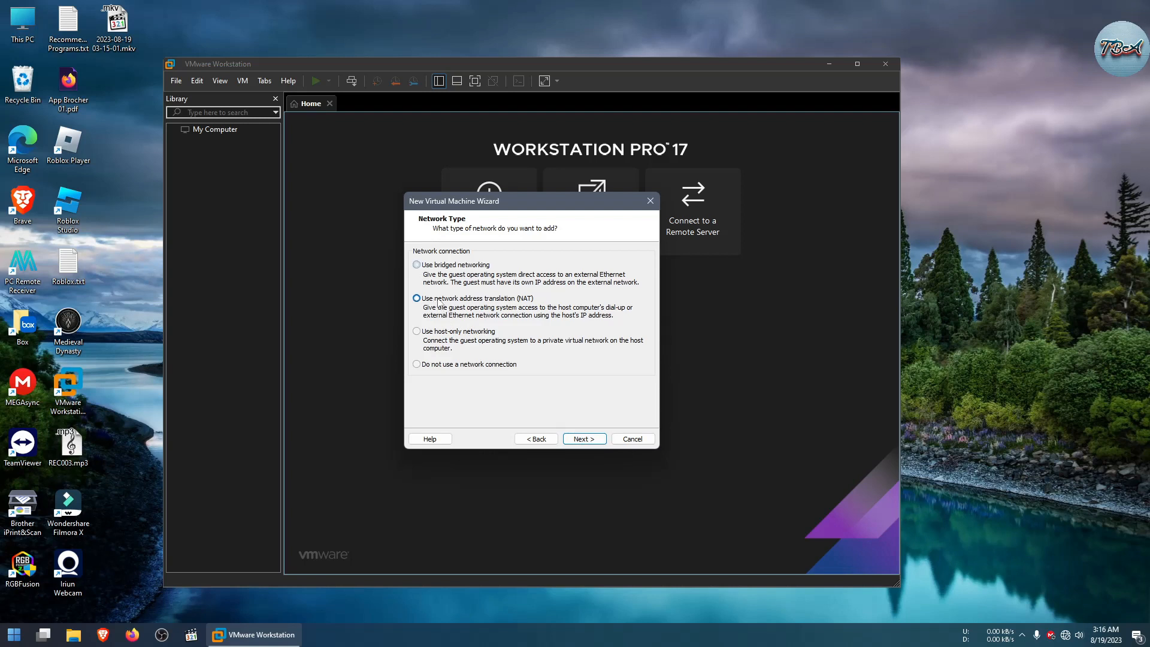
click(584, 440)
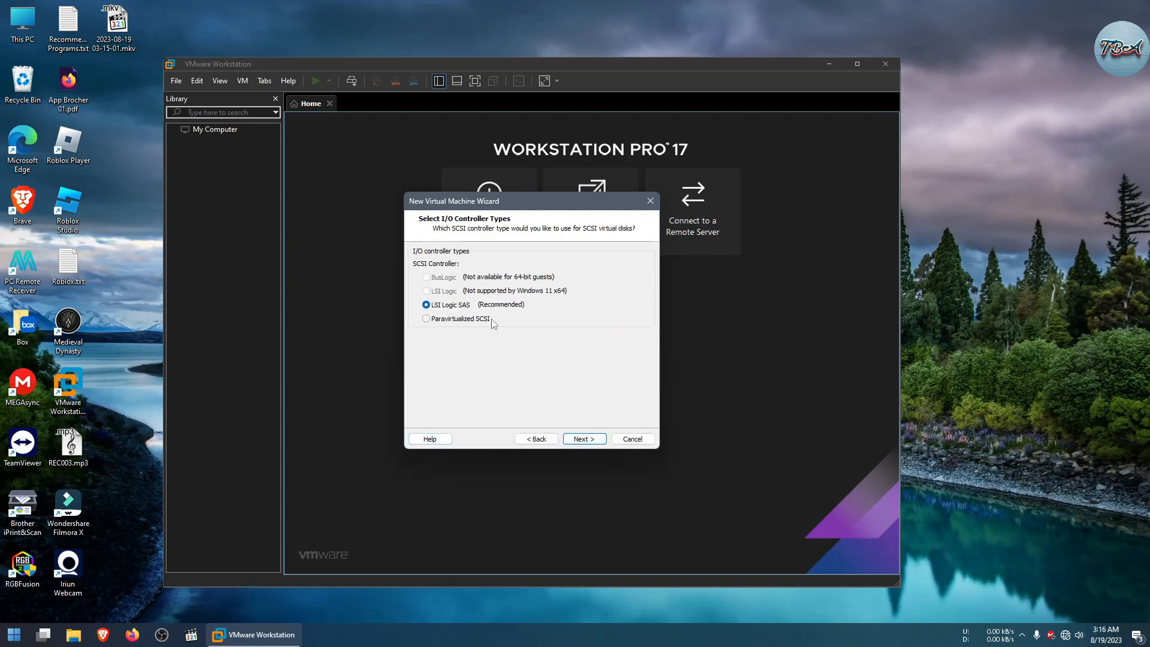
Step: Accept the LSI Logic SAS controller, NVMe disk type and creating a new virtual disk
click(580, 442)
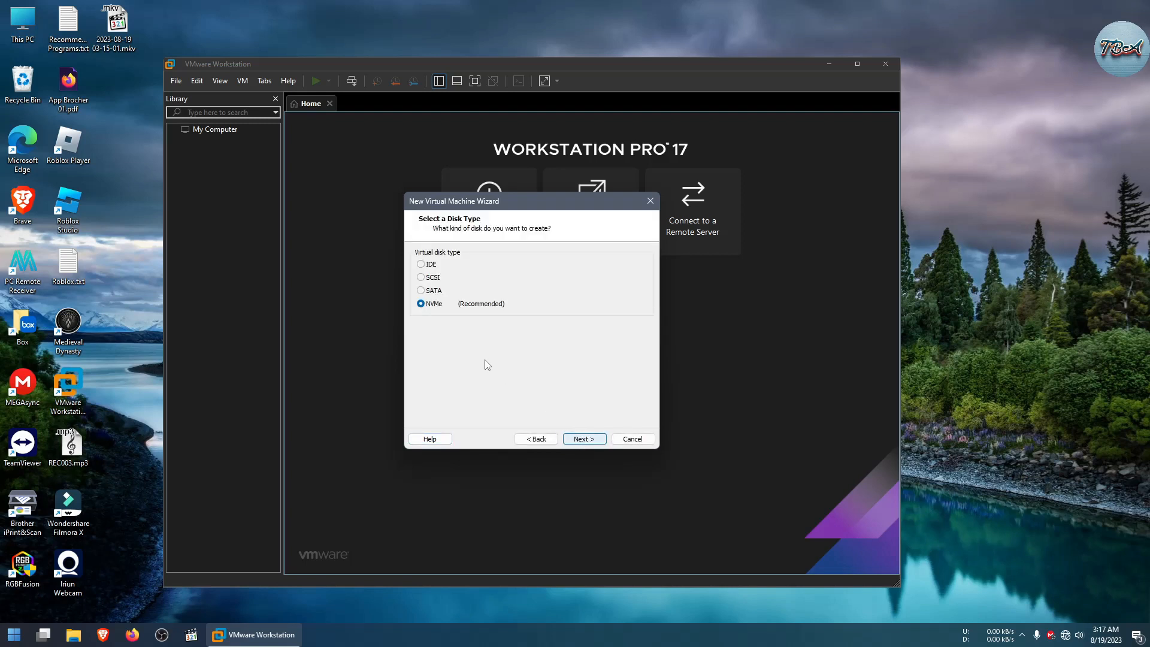
click(586, 442)
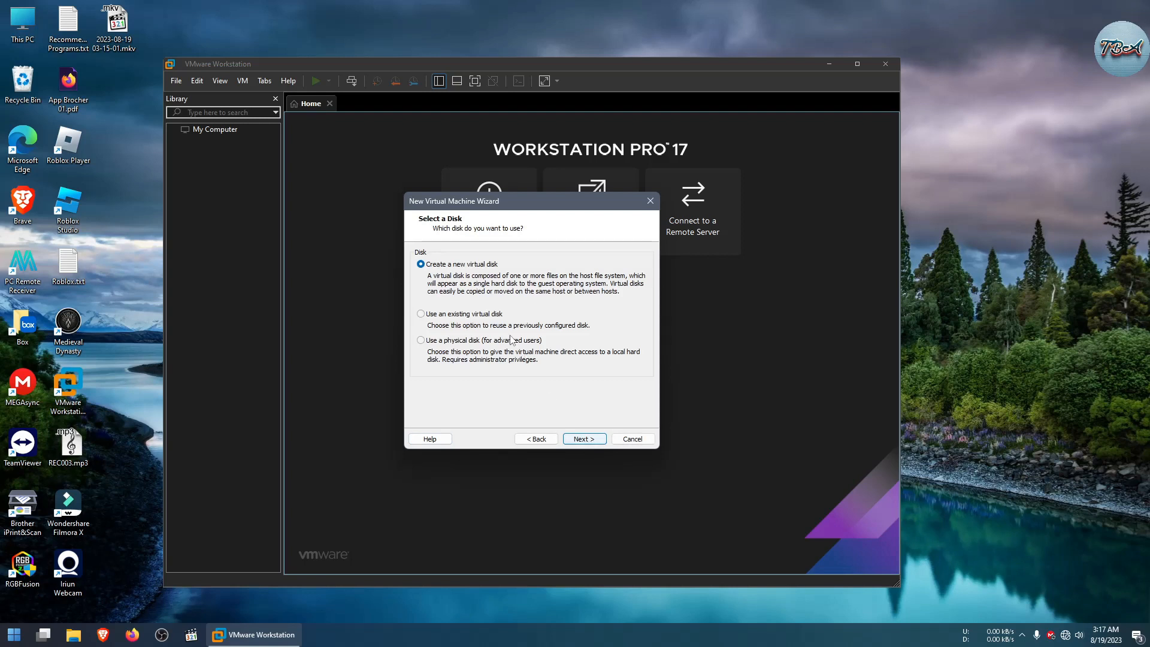
click(580, 442)
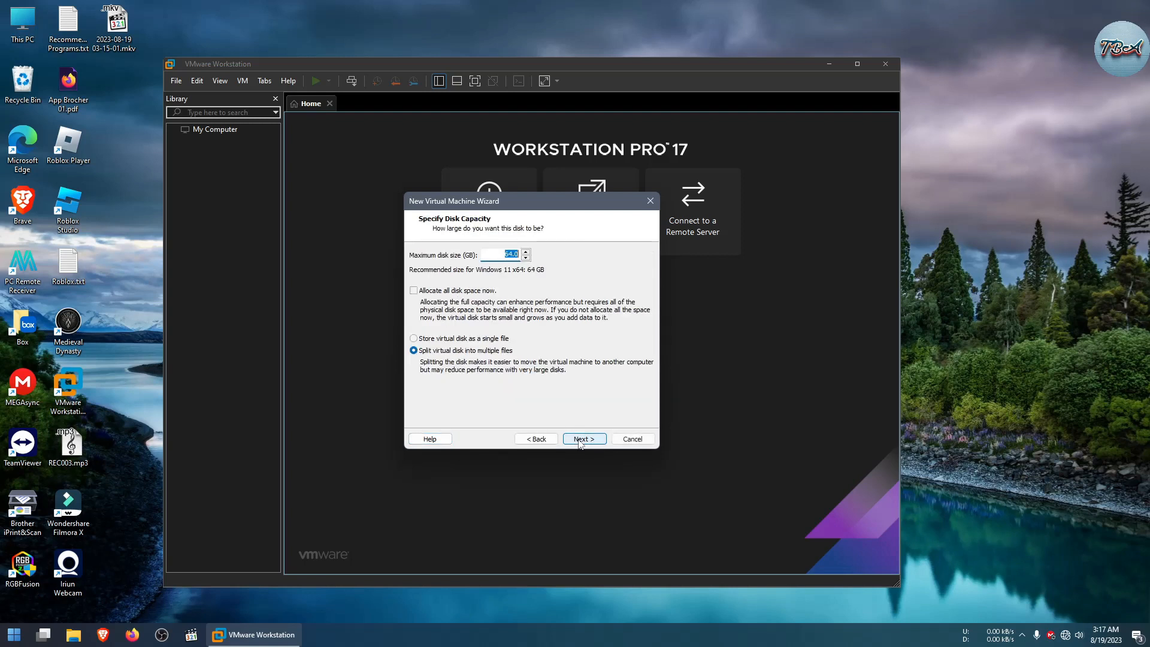
Step: Set the disk size to 80 GB stored as a single file, keeping the default disk file name
click(413, 339)
drag(499, 255, 519, 256)
text(80)
click(585, 439)
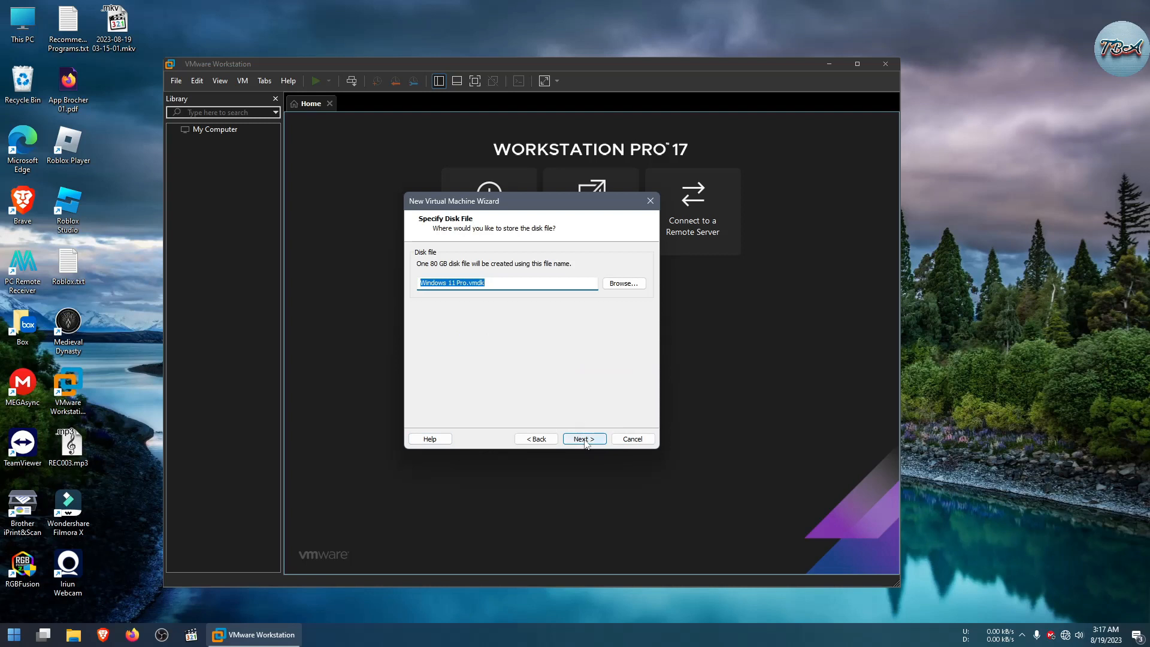
click(584, 439)
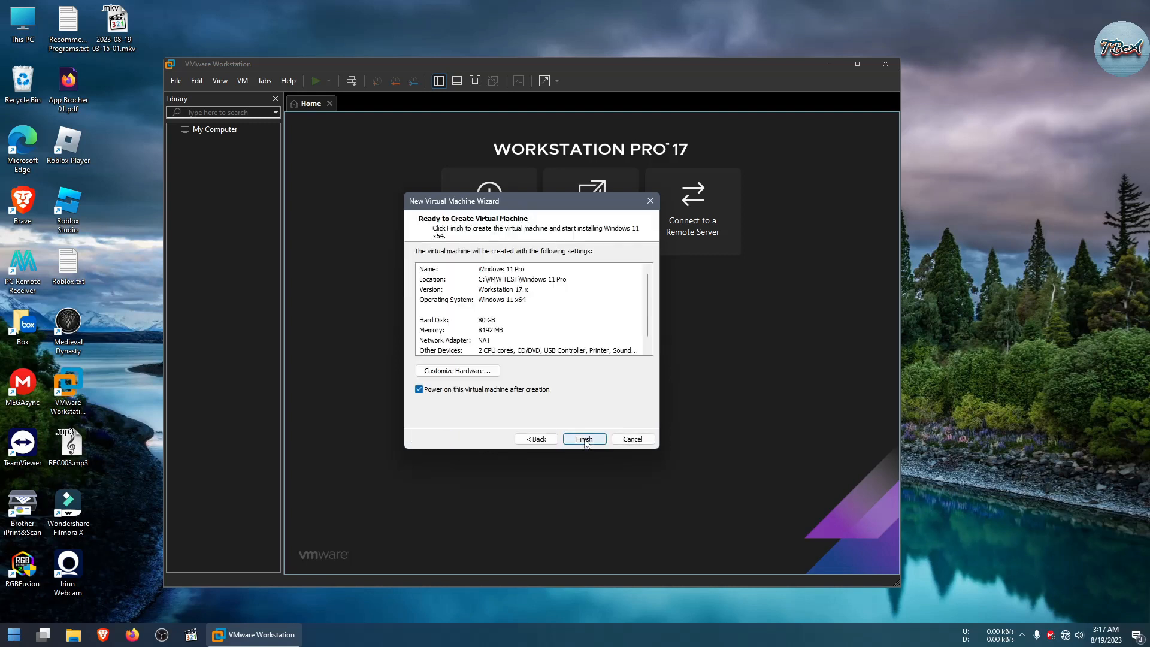
Step: Finish creating the virtual machine with power-on after creation enabled
click(419, 389)
click(420, 390)
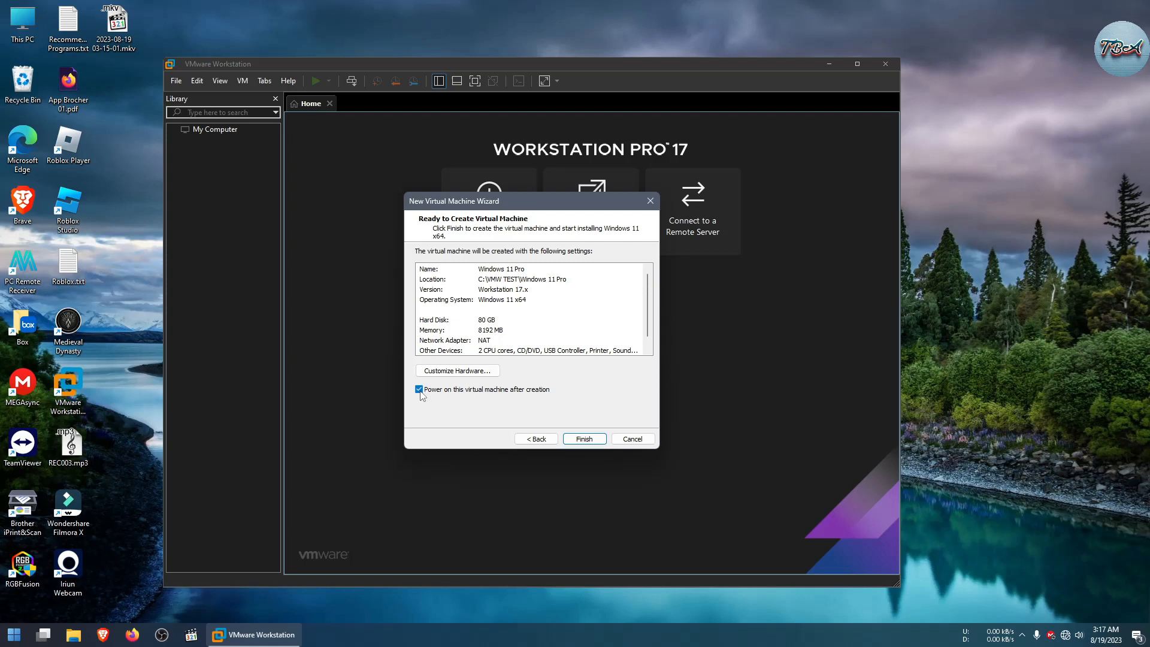
click(586, 440)
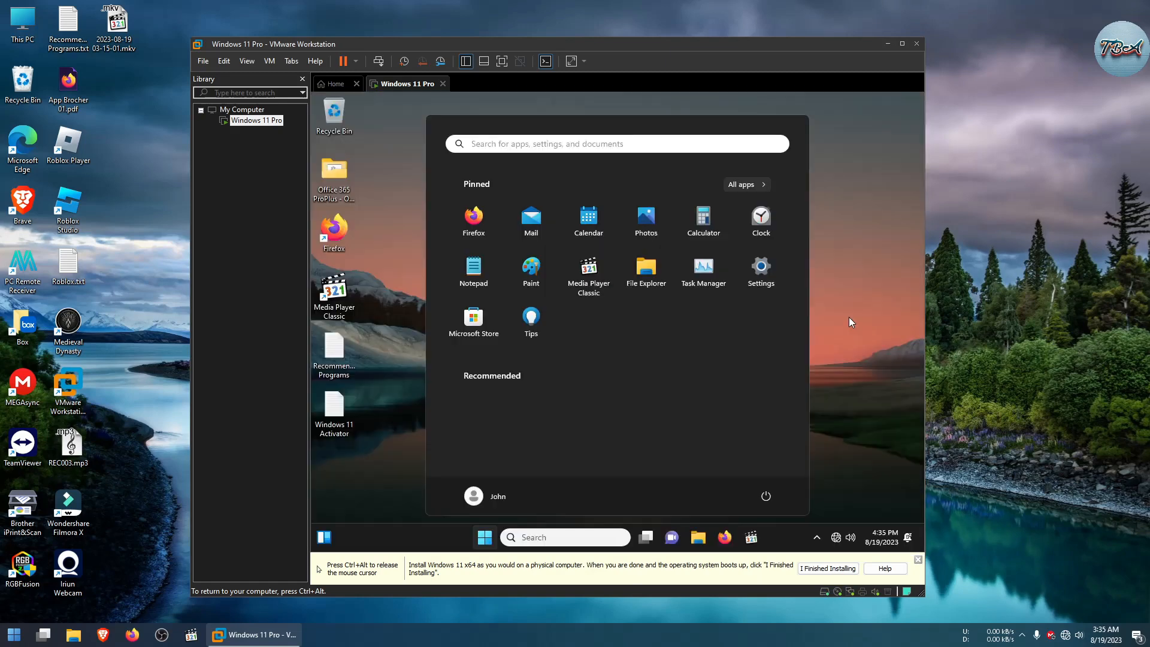
Step: Toggle the virtual machine into full-screen view and back
click(849, 318)
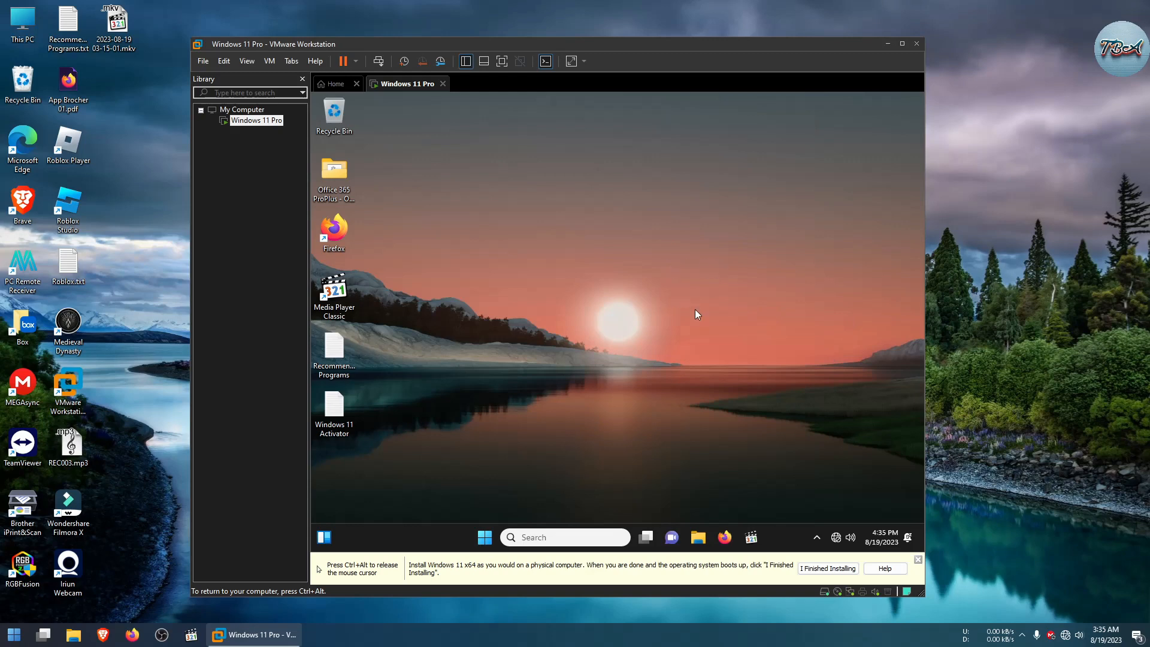
key(ctrl+alt)
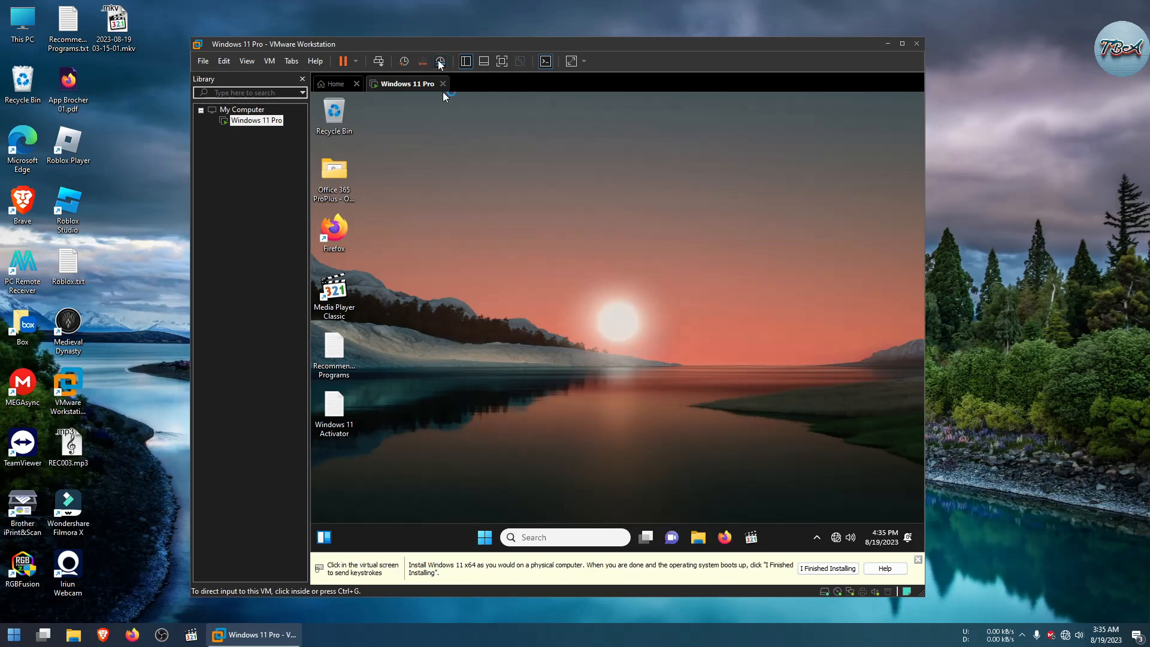
click(502, 61)
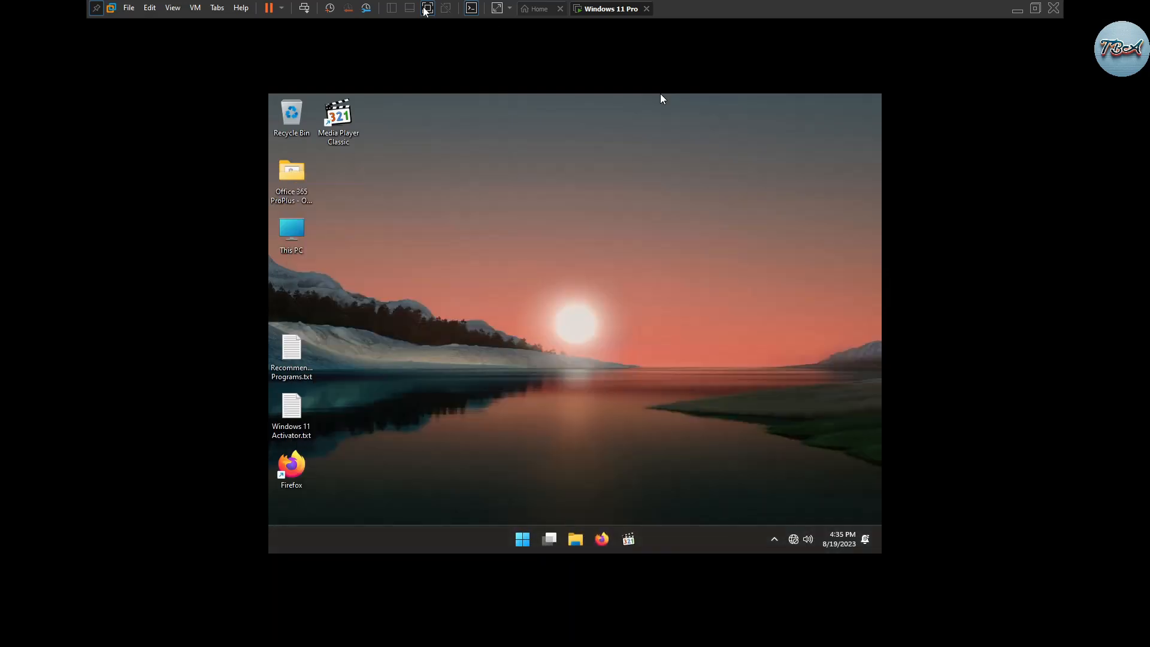
click(427, 9)
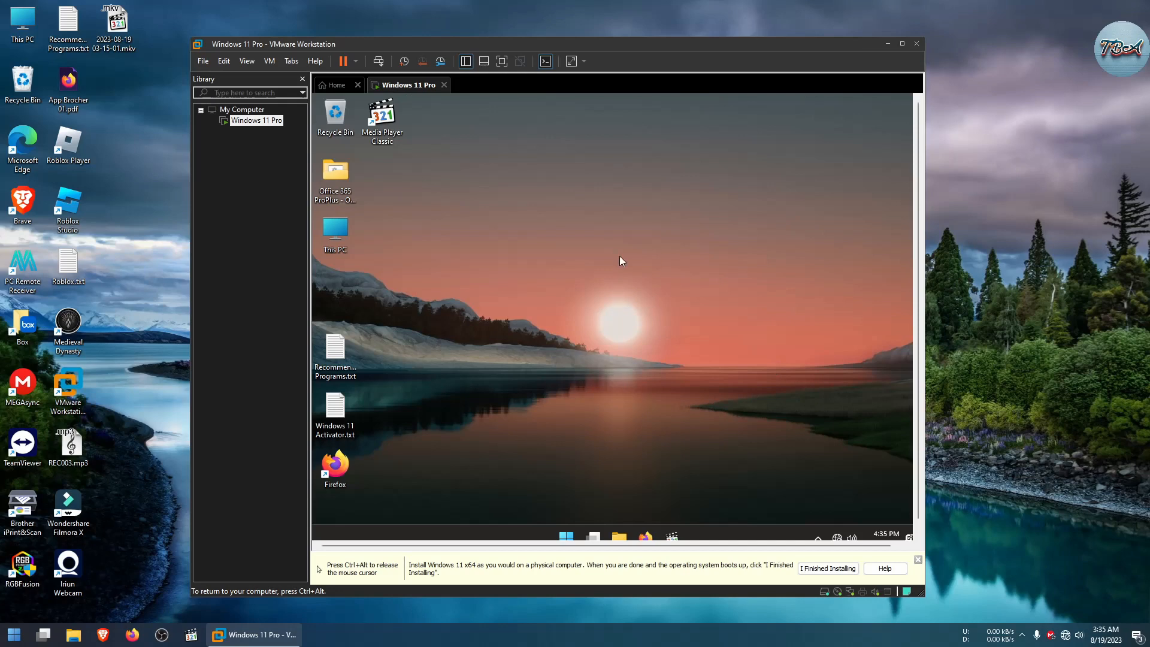
key(ctrl+alt)
click(502, 61)
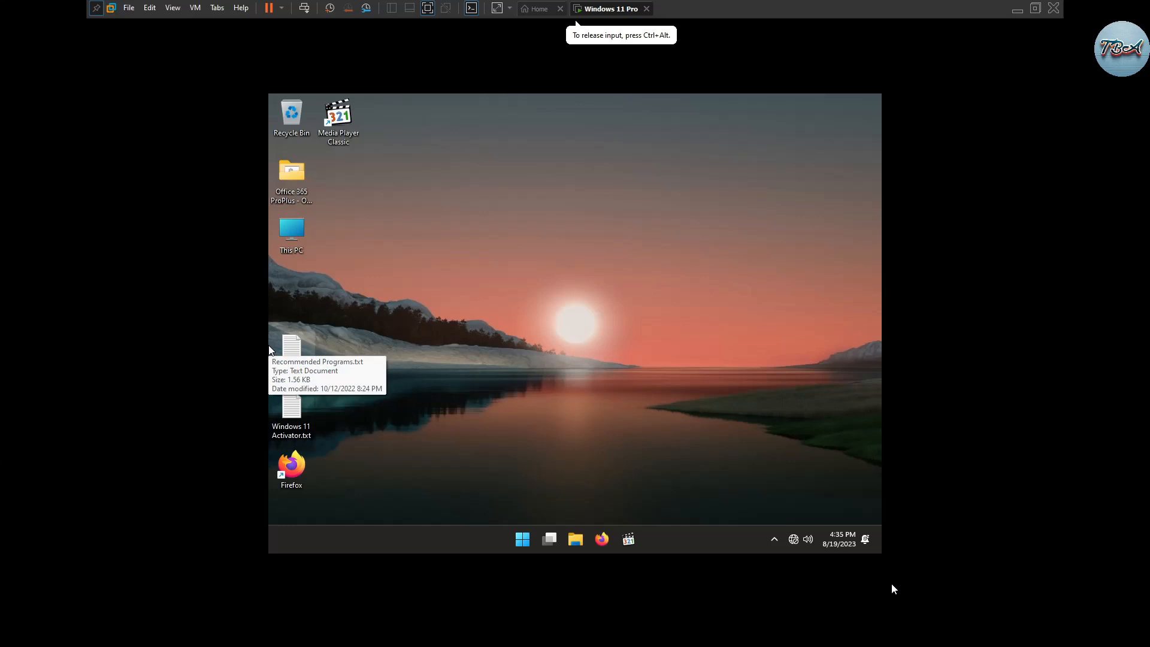
click(429, 8)
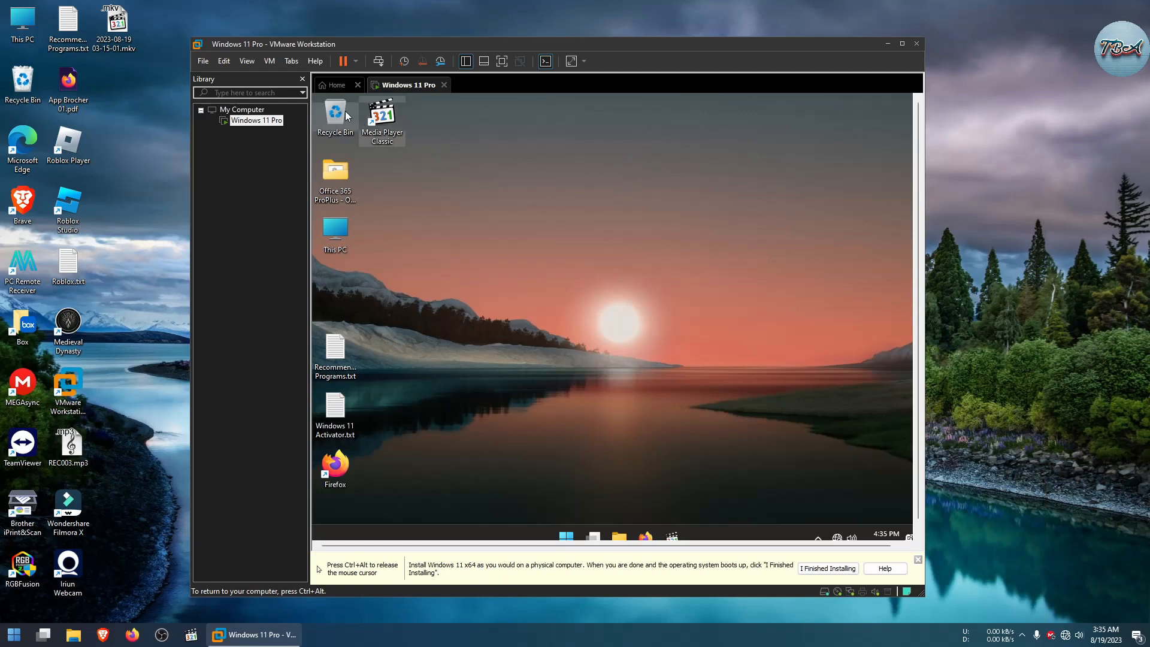
Step: Start Install VMware Tools for the virtual machine
click(269, 60)
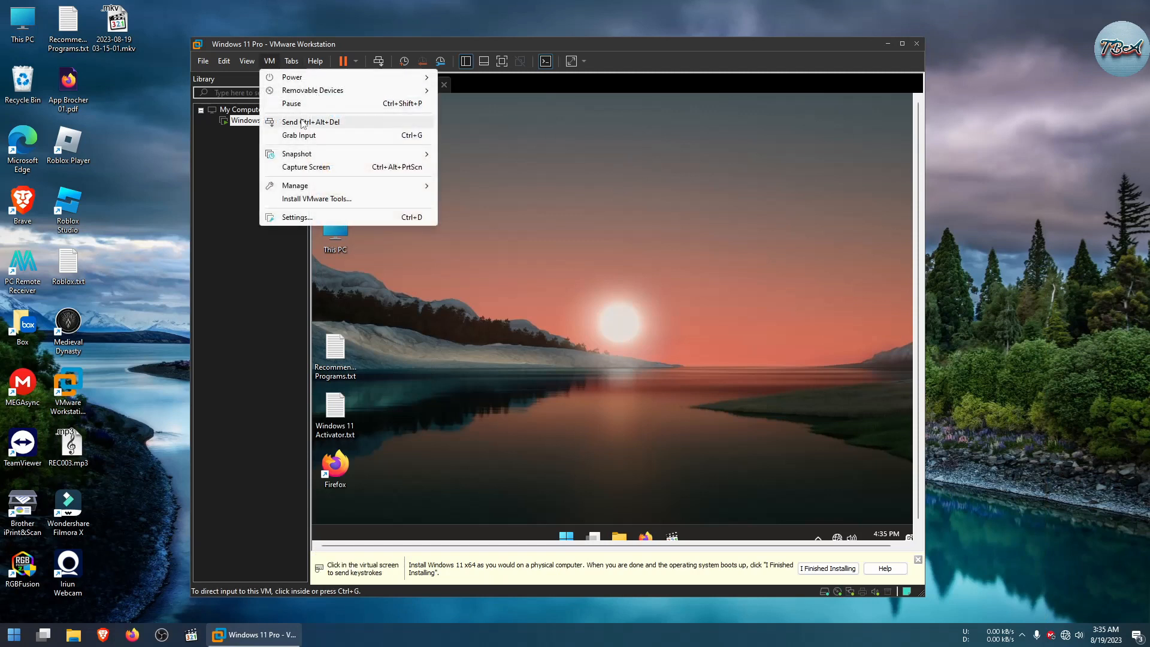
click(308, 199)
click(462, 234)
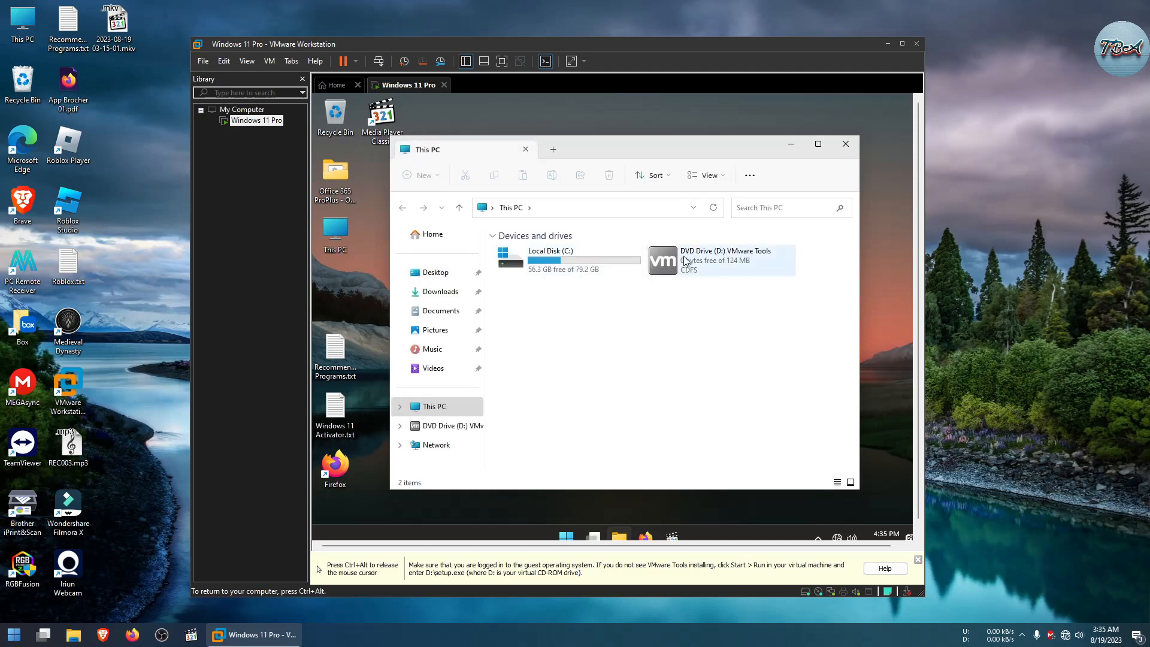
Step: Run the VMware Tools setup from the guest's DVD drive, allow it, finish the wizard and decline the immediate restart
double_click(671, 261)
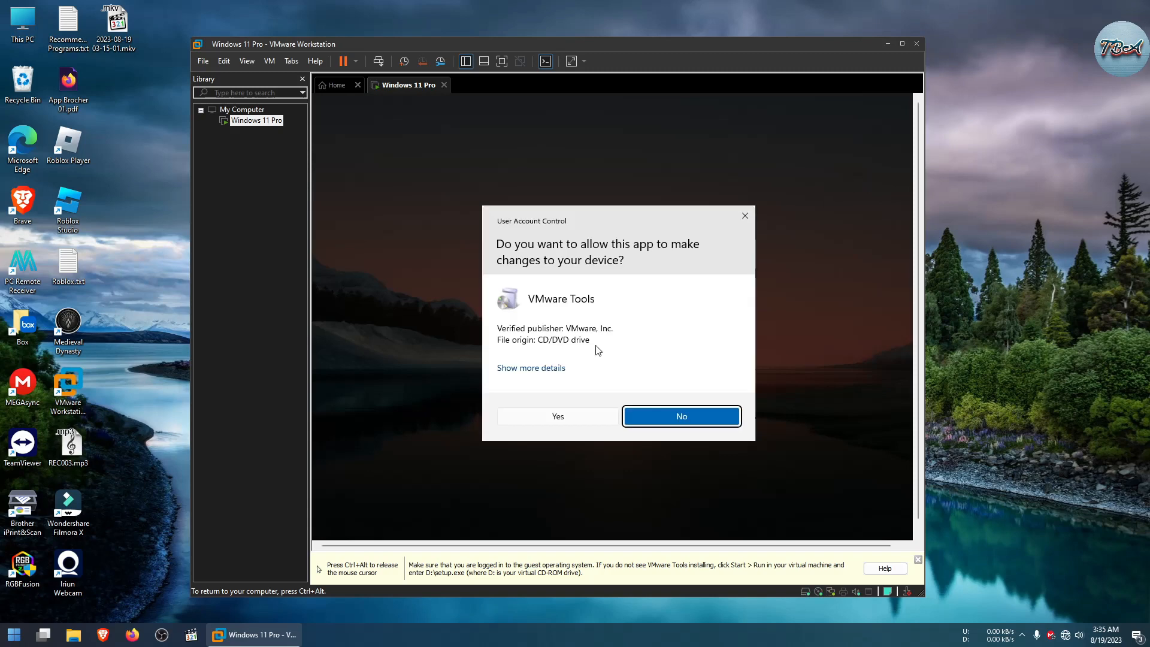
click(569, 416)
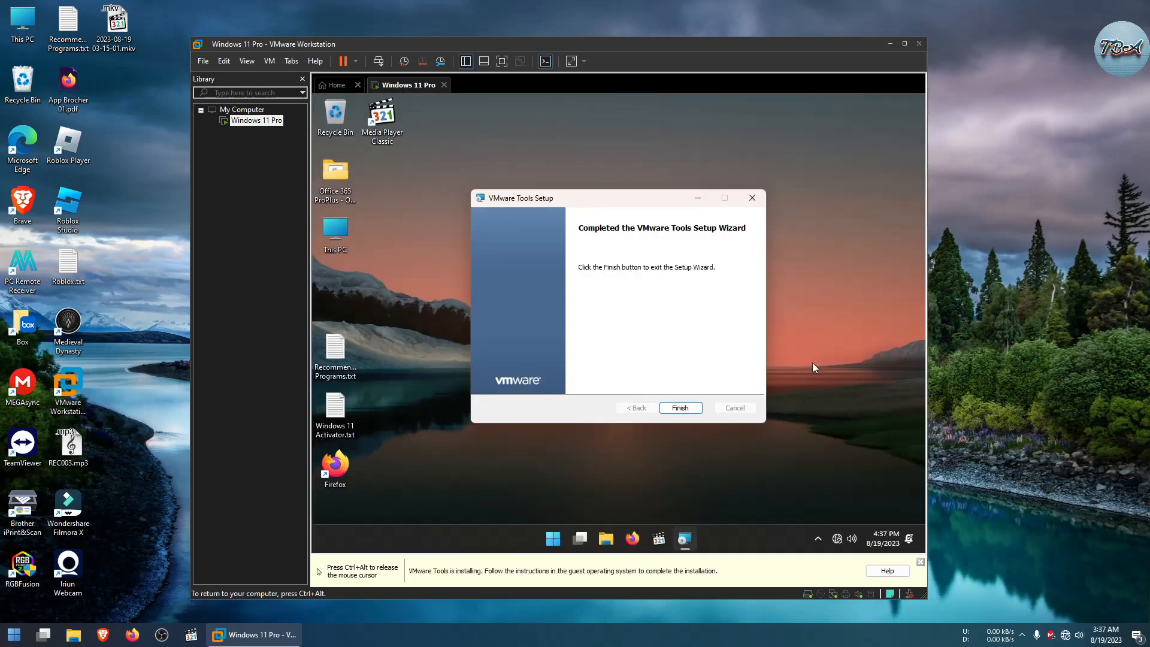
click(685, 410)
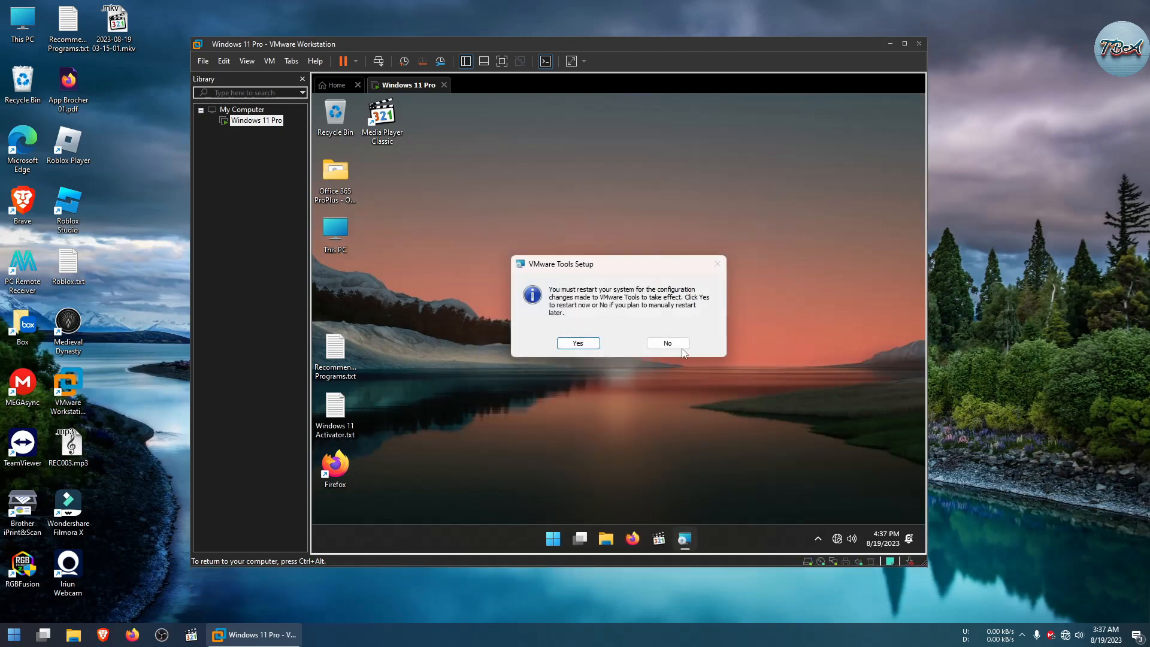
click(678, 345)
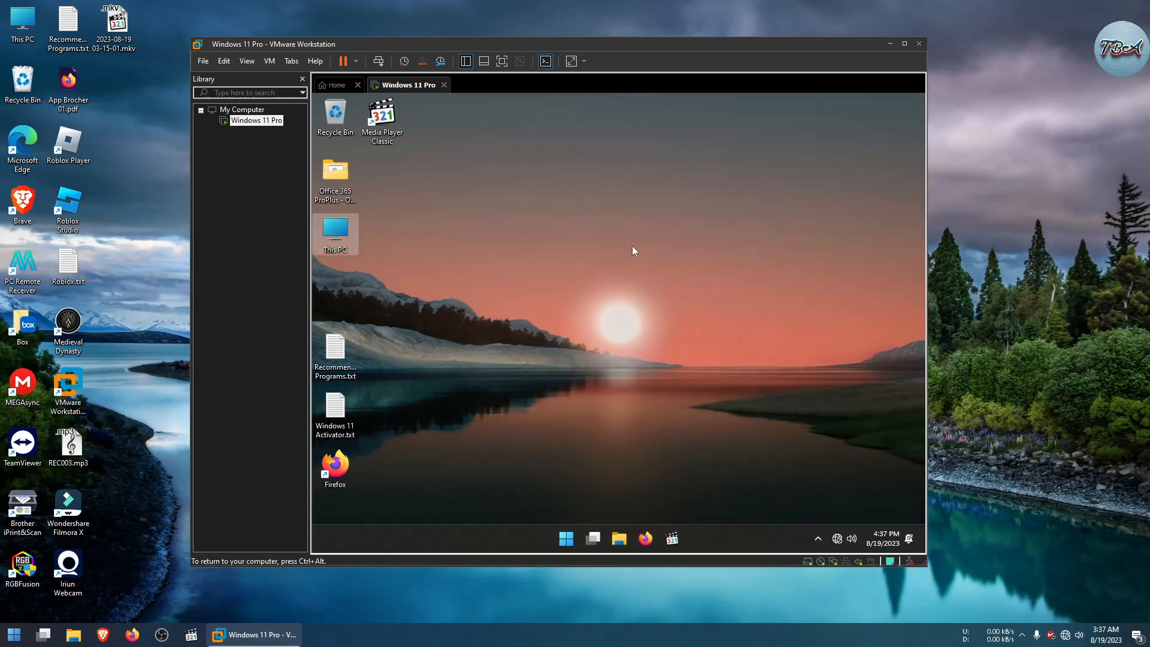
Step: In full-screen view, open the guest's System About settings and review the Windows specifications
click(500, 60)
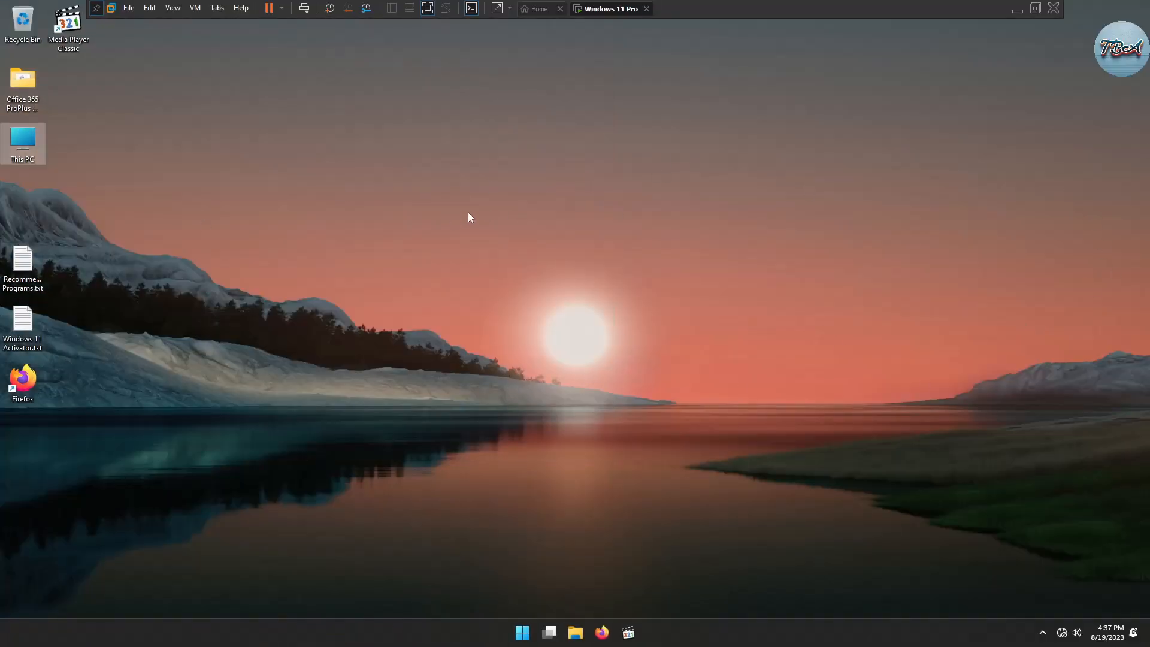
right_click(529, 632)
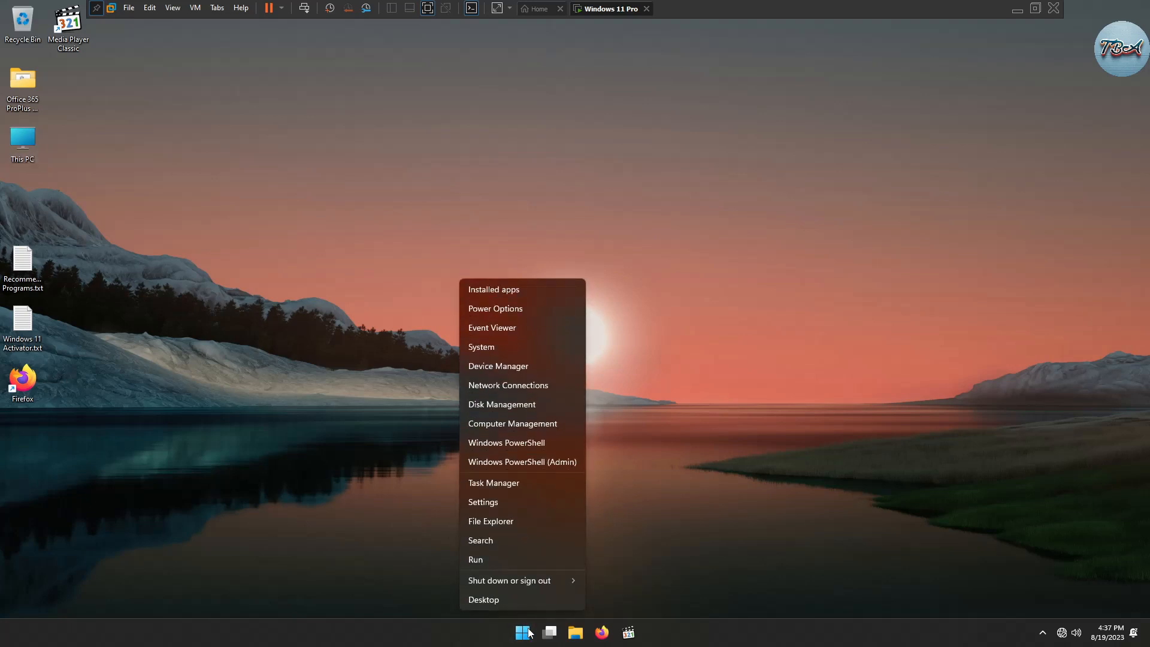
click(477, 349)
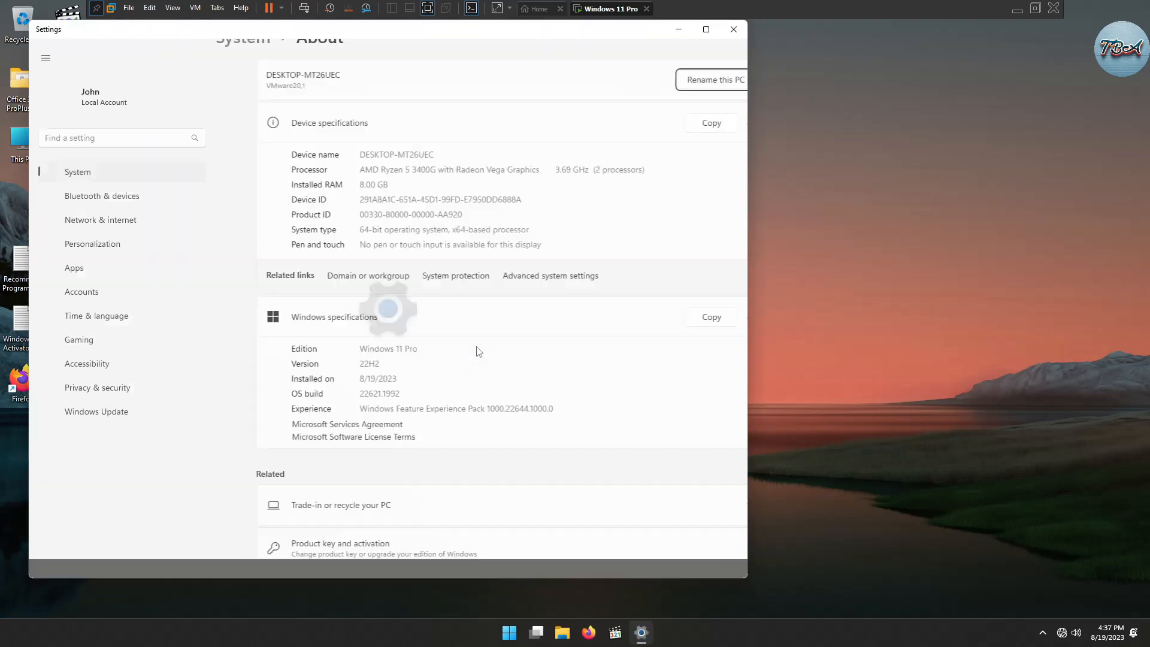
drag(442, 36, 691, 53)
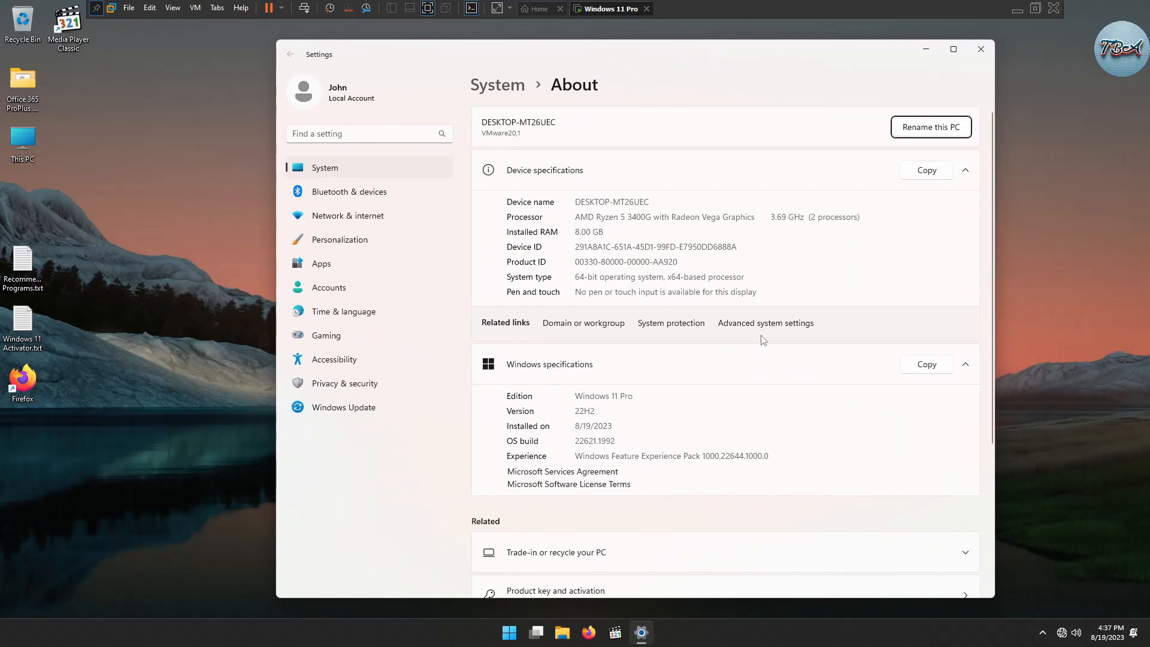
drag(575, 396, 595, 411)
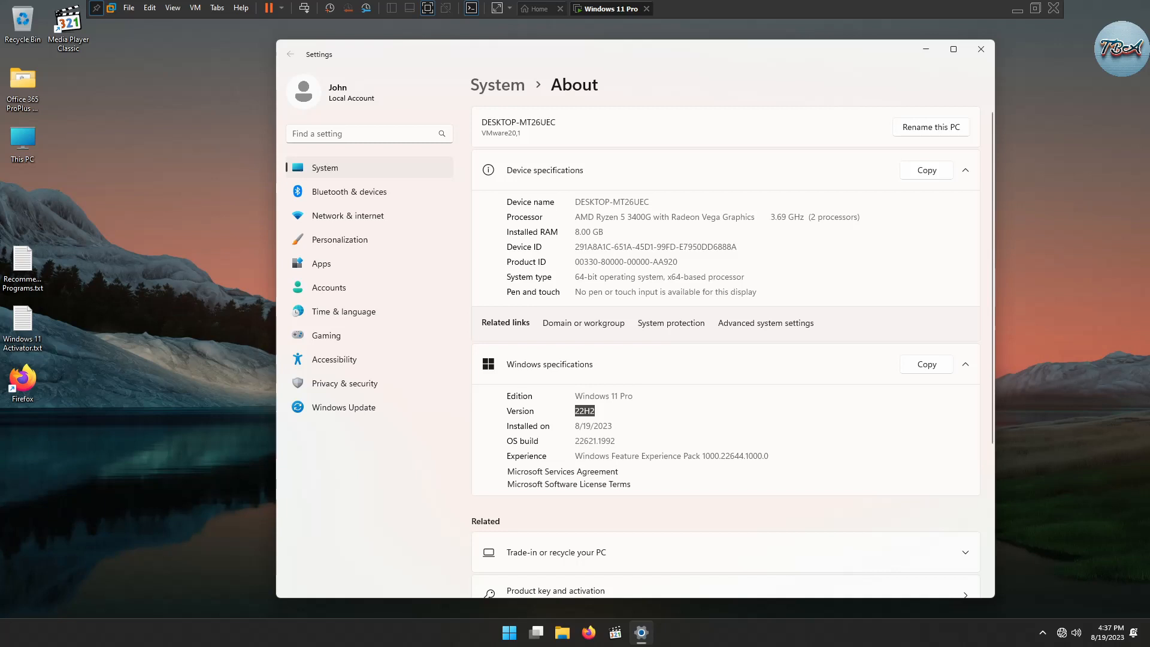
click(981, 49)
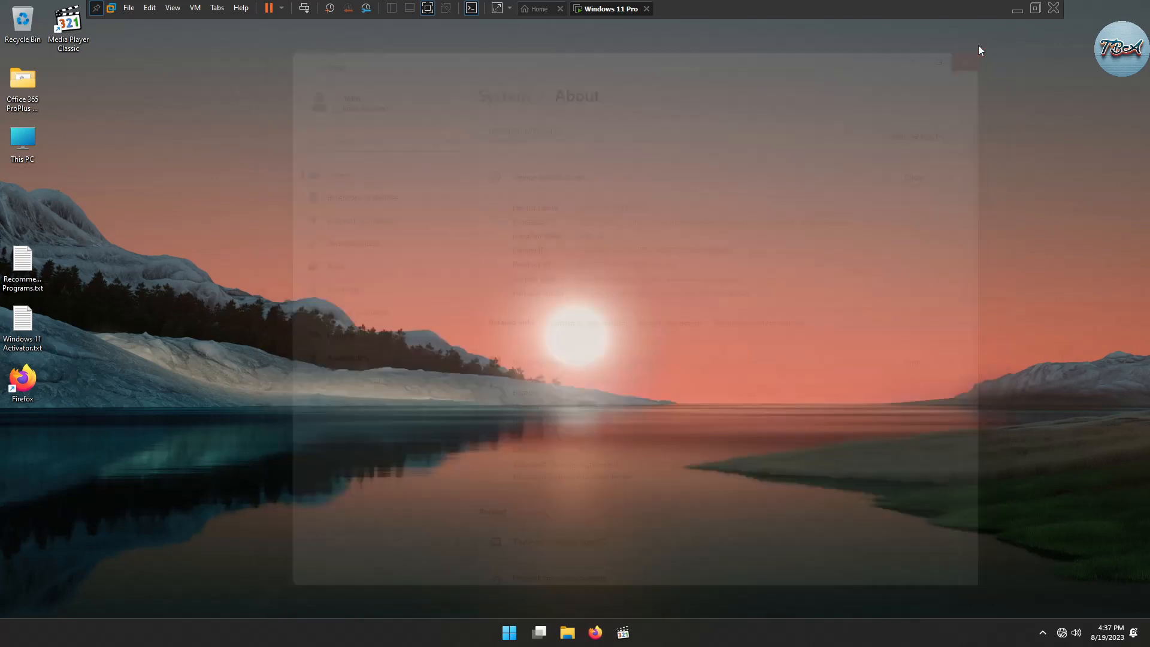
click(428, 7)
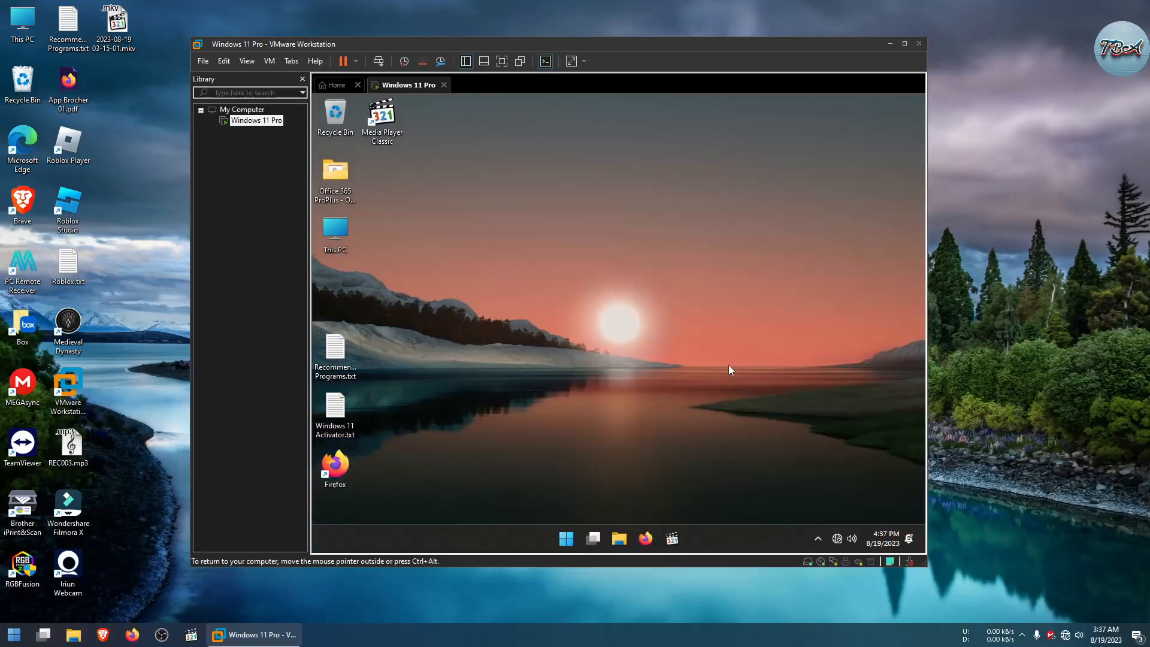
click(566, 539)
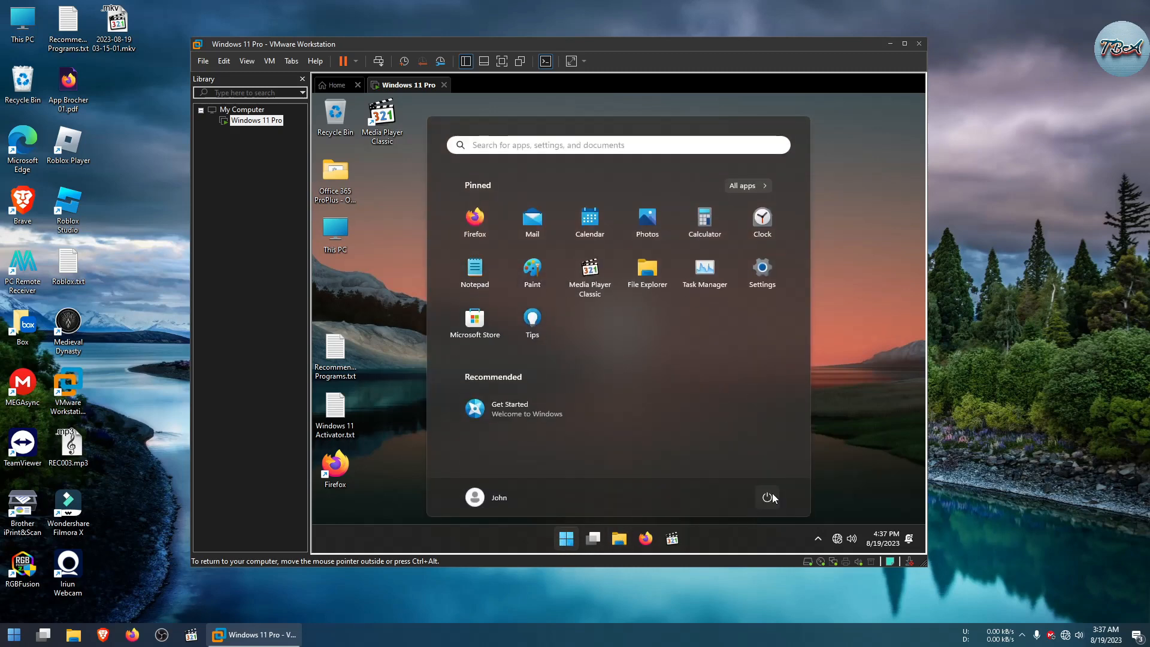
click(849, 336)
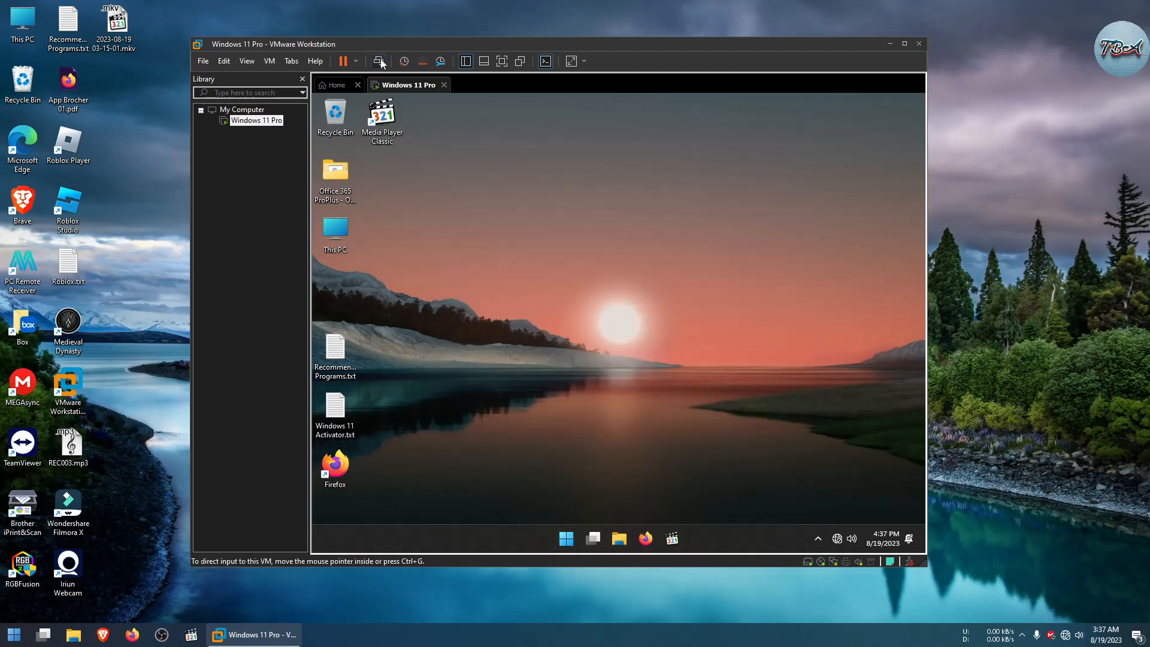
click(356, 61)
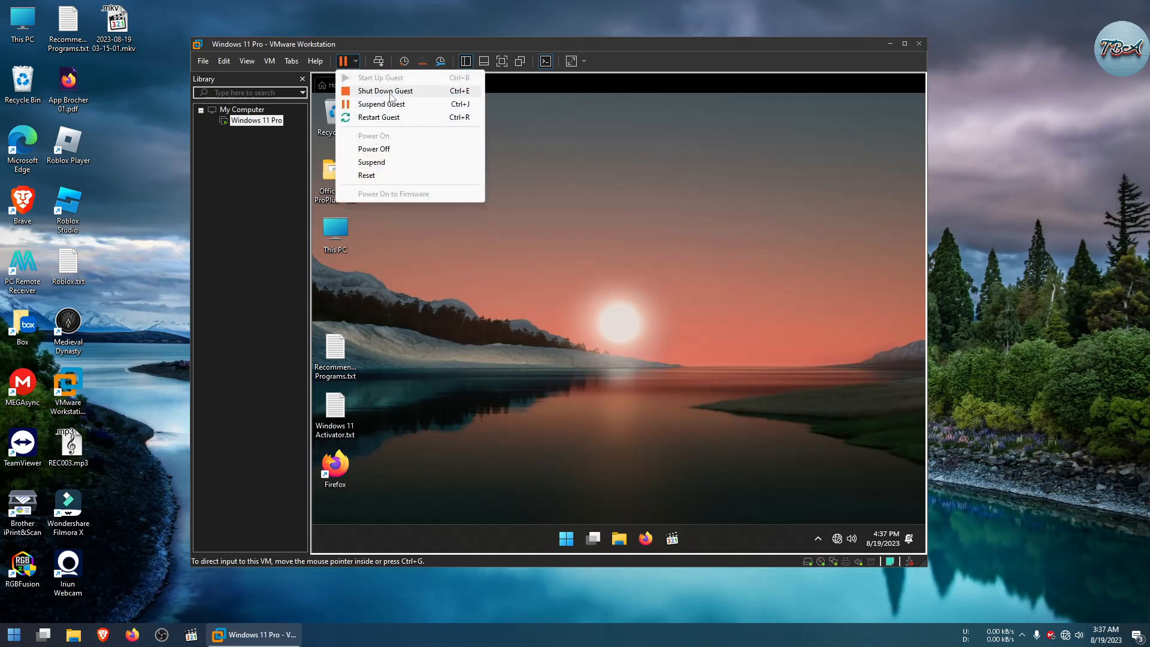
click(617, 300)
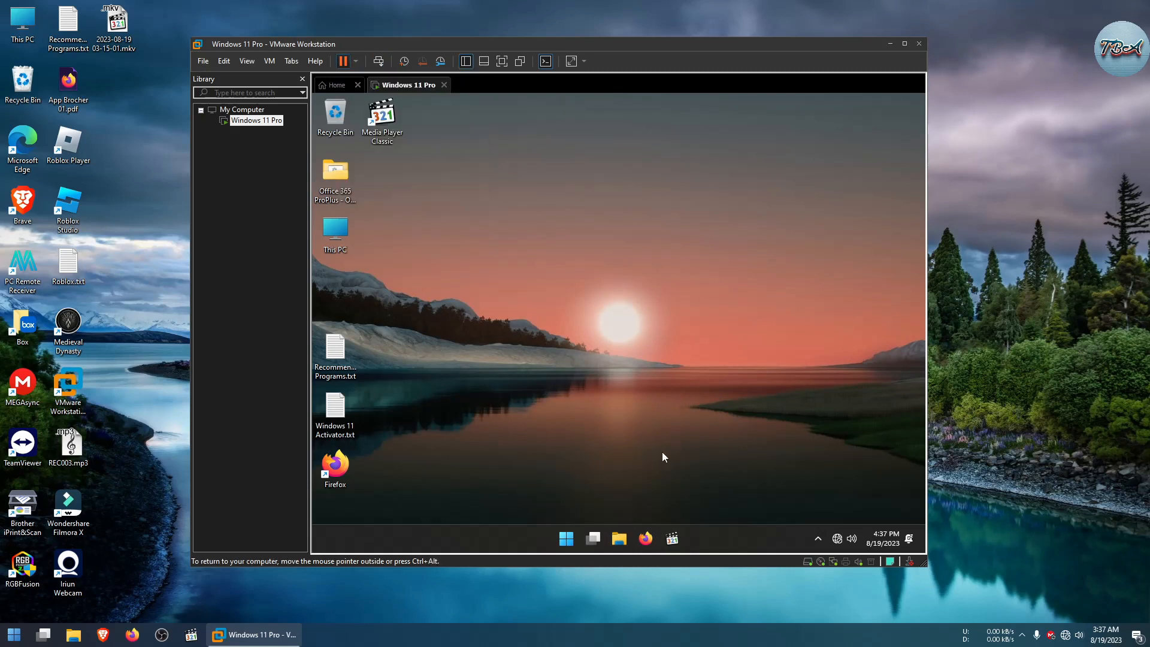
Step: Shut down the Windows 11 guest from its Start menu power options
click(567, 538)
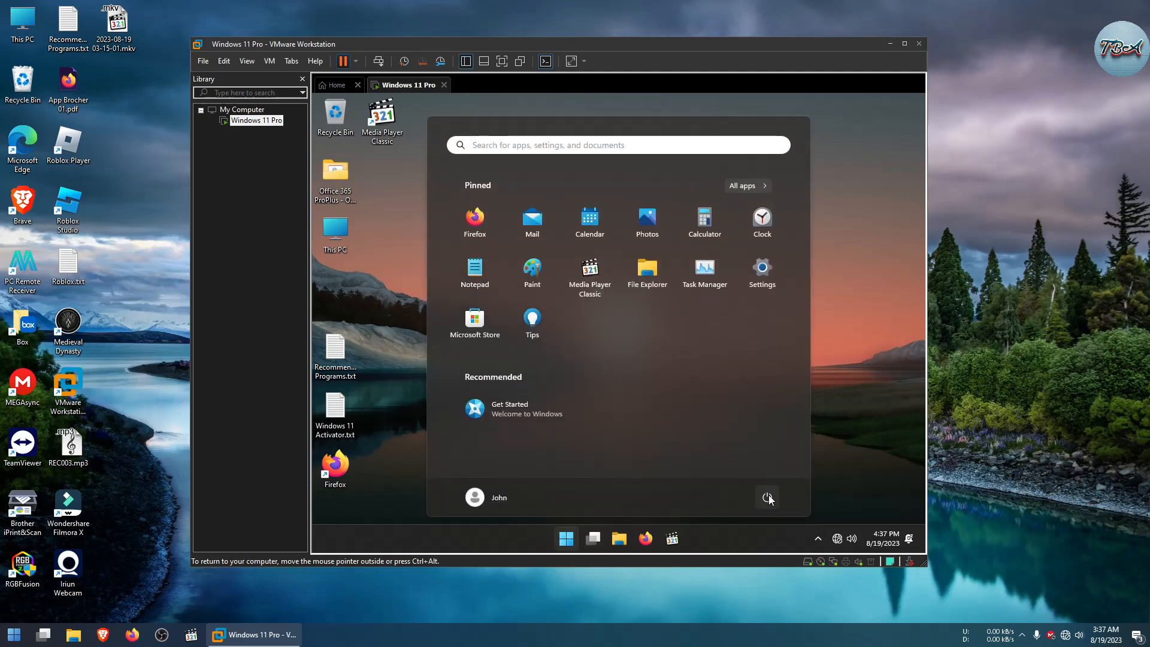
click(768, 496)
click(768, 458)
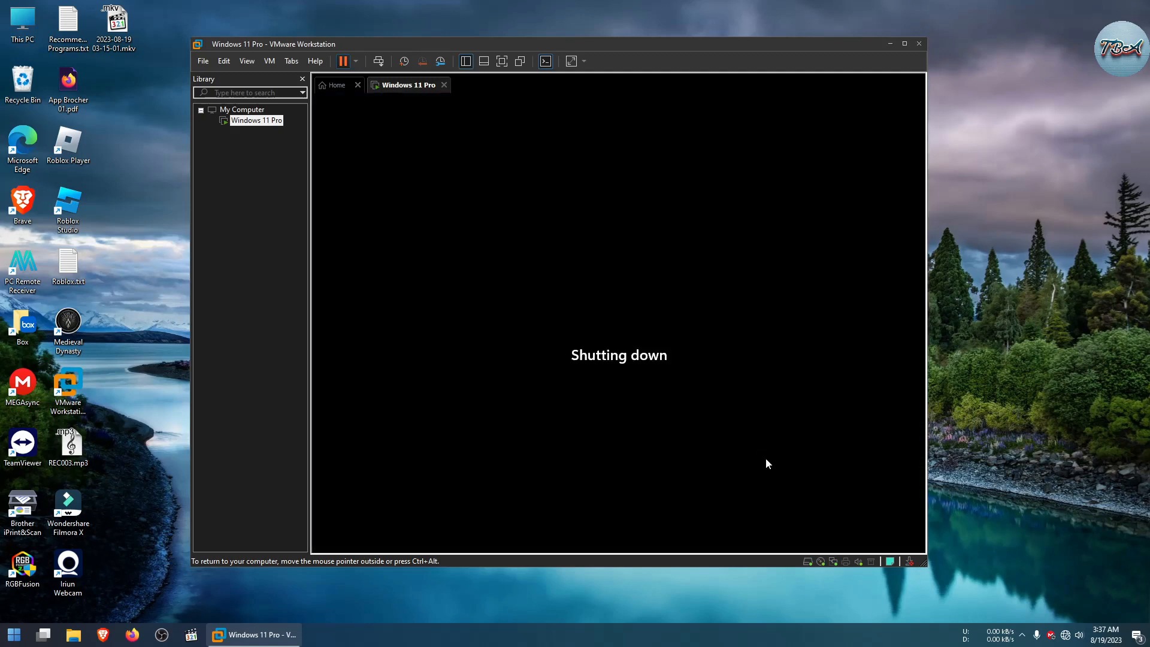